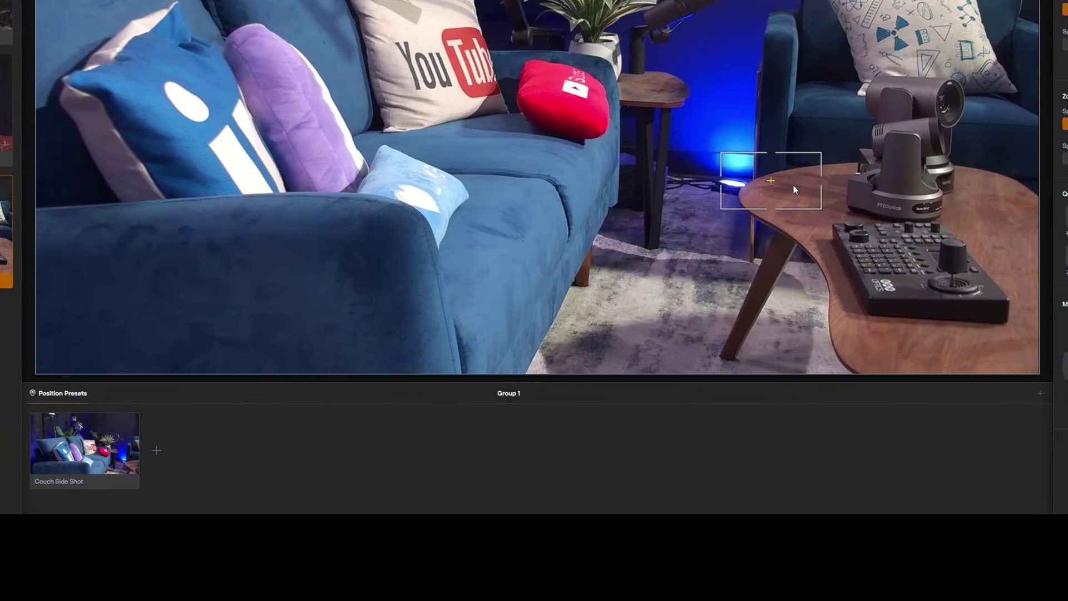
- Frame the camera on the tabletop controller and save it as Group 1 preset TABLE CAMERAS
left_click(817, 185)
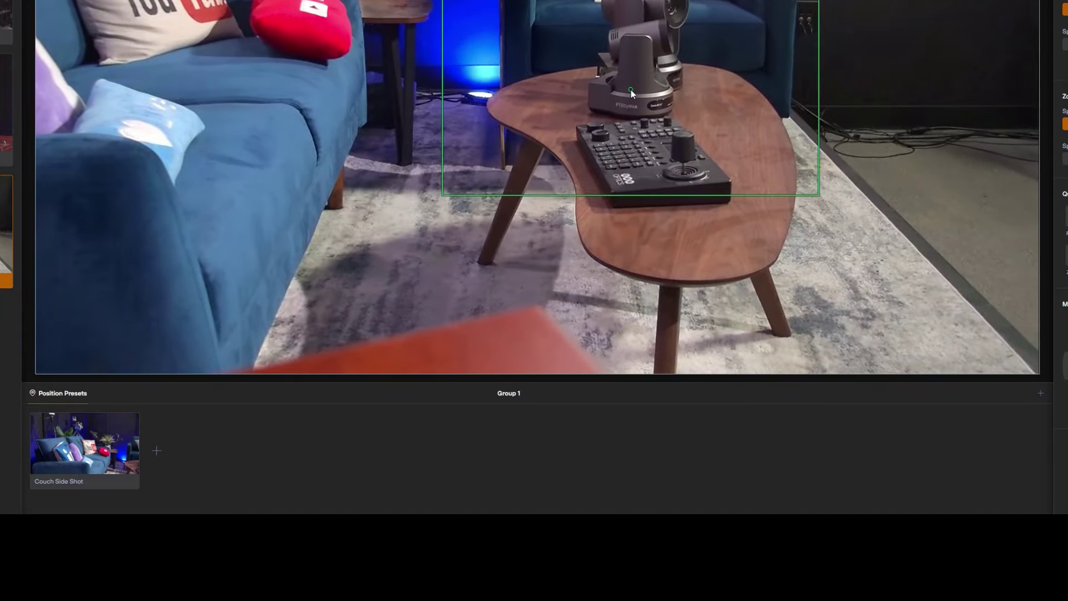
left_click(631, 90)
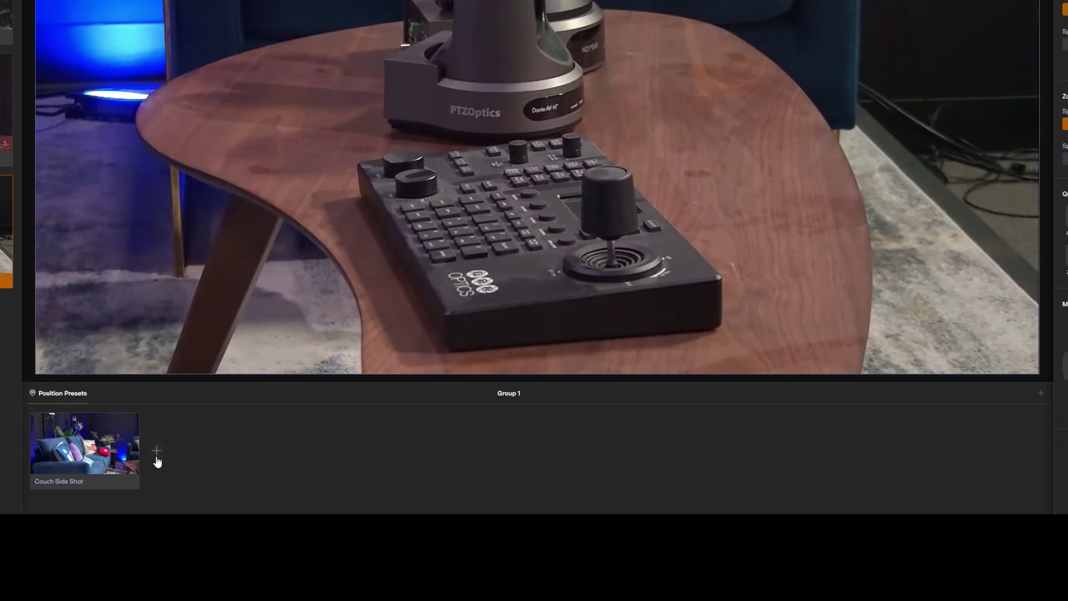
left_click(156, 452)
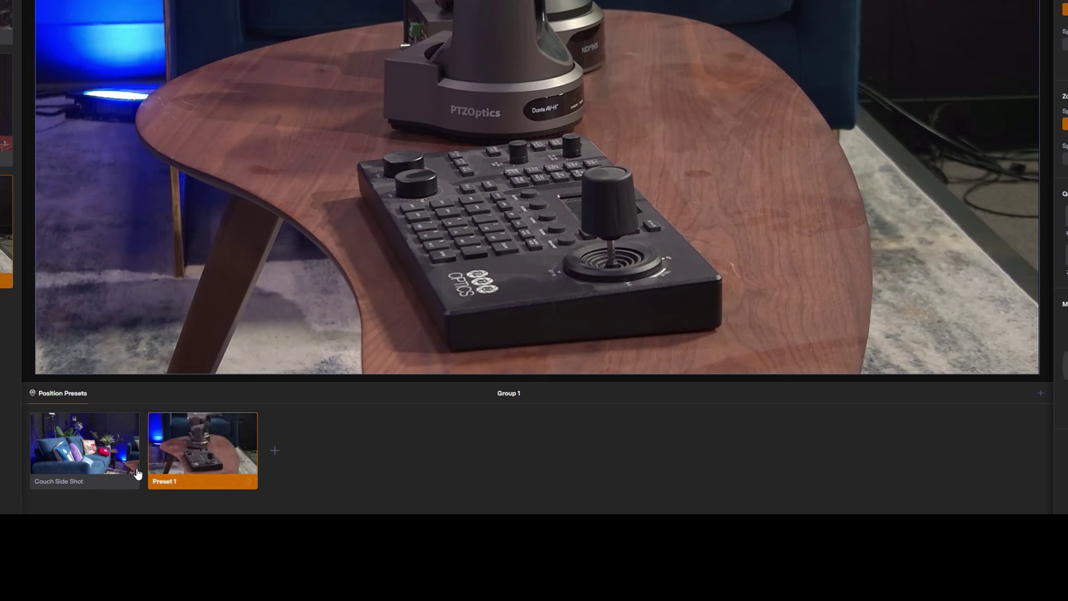
double_click(172, 483)
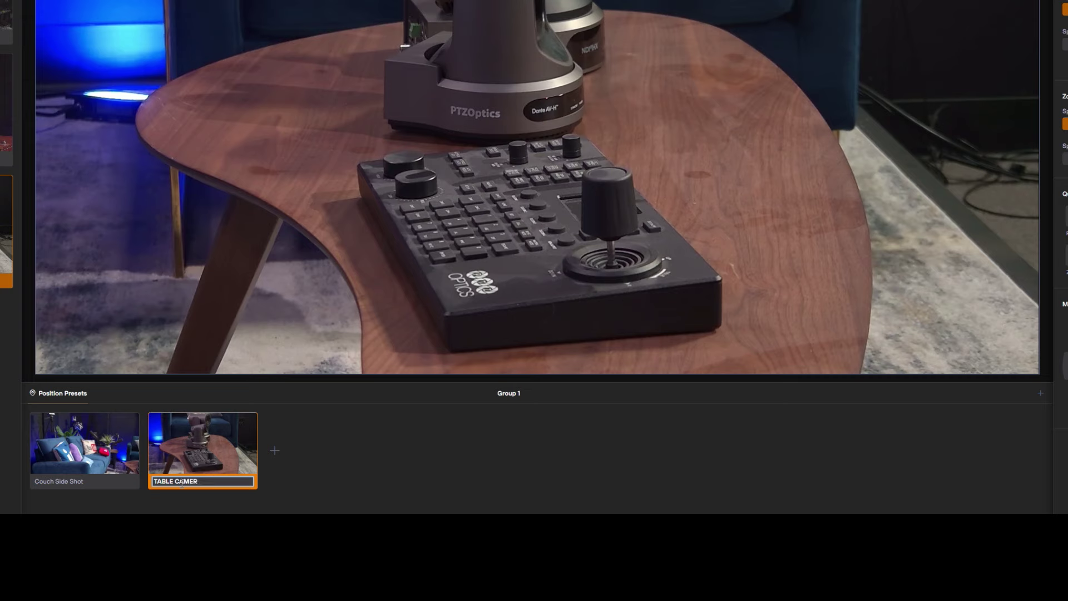
type("TABLE CAMERAS")
key("Return")
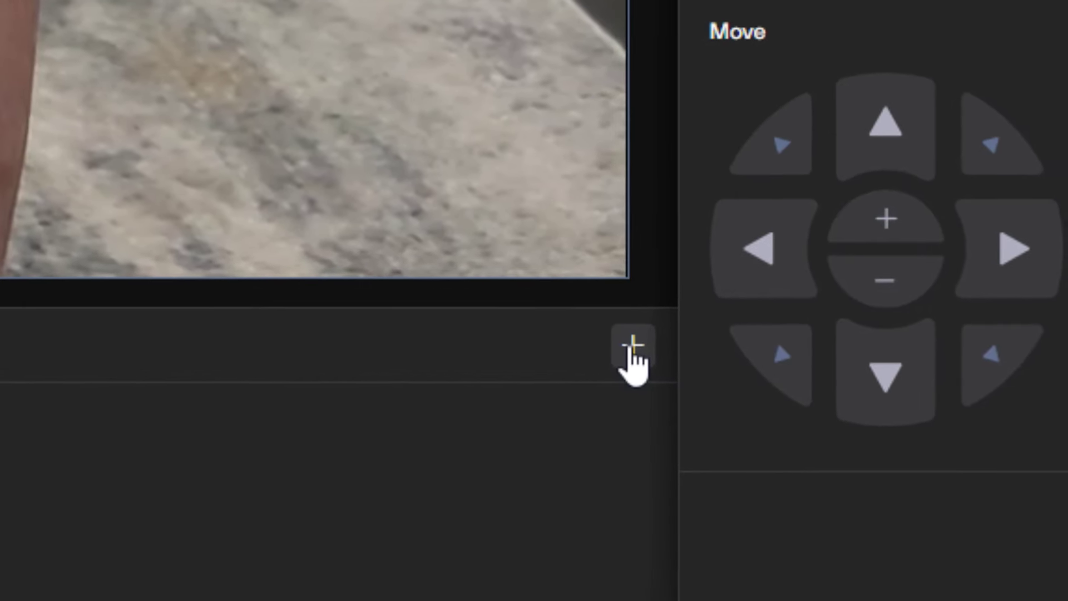
- Add Group 2, then rename Group 1 to COUCH AREA and Group 2 to TABLE AREA
left_click(754, 361)
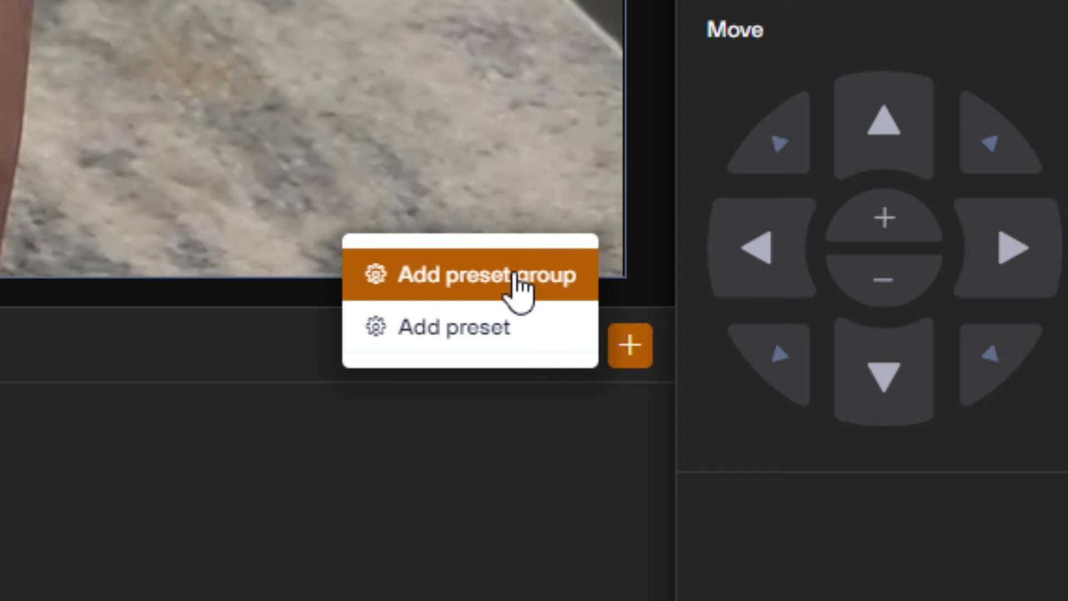
left_click(517, 278)
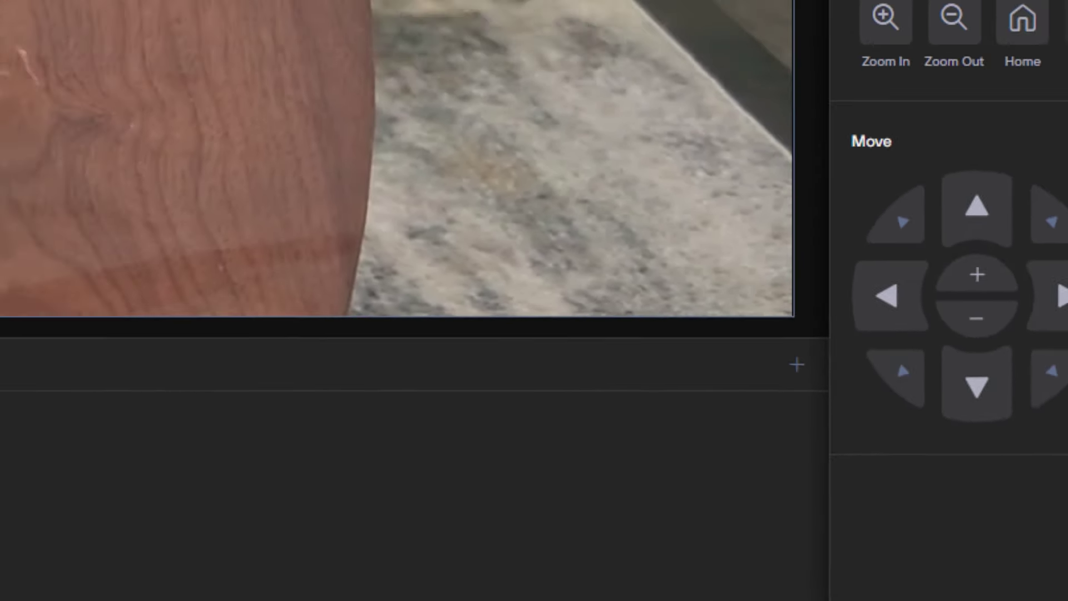
double_click(86, 383)
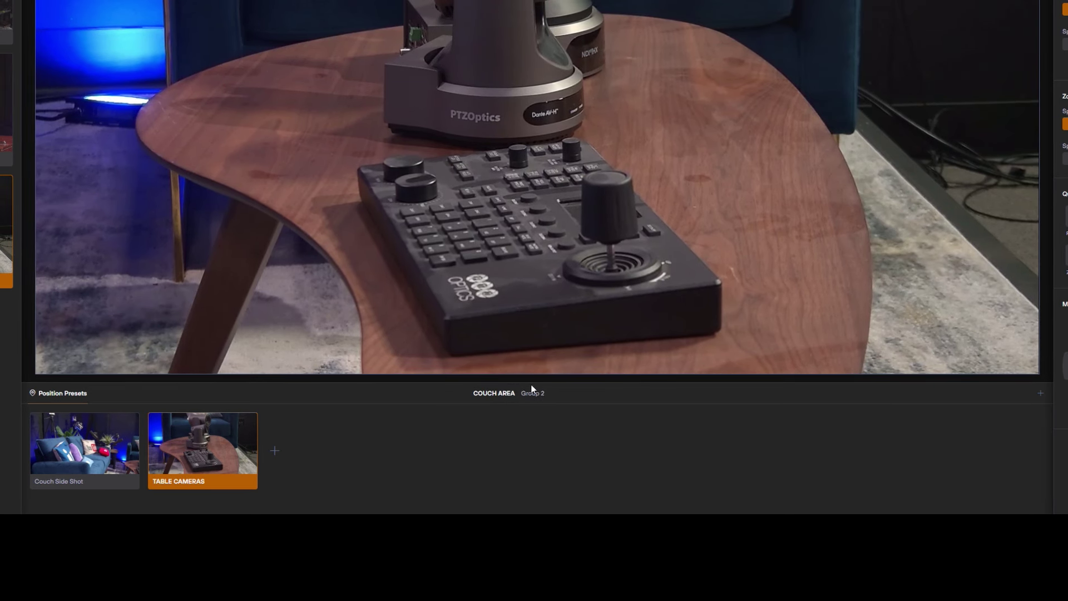
left_click(530, 395)
double_click(533, 397)
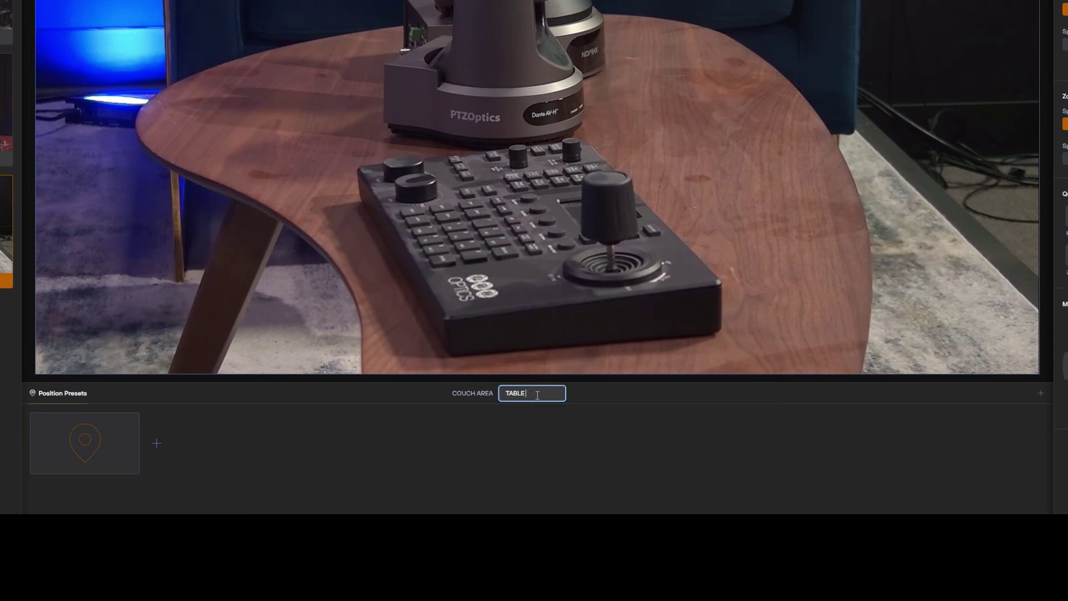
key("Return")
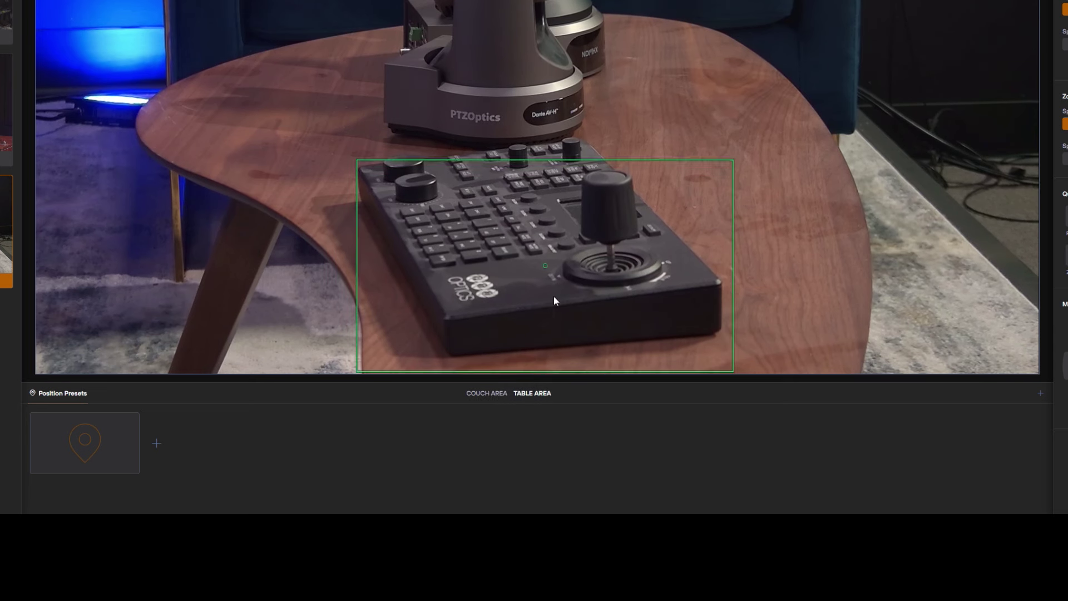
- Frame the controller tightly and save it as a TABLE AREA preset named JOYSTICK
left_click(529, 218)
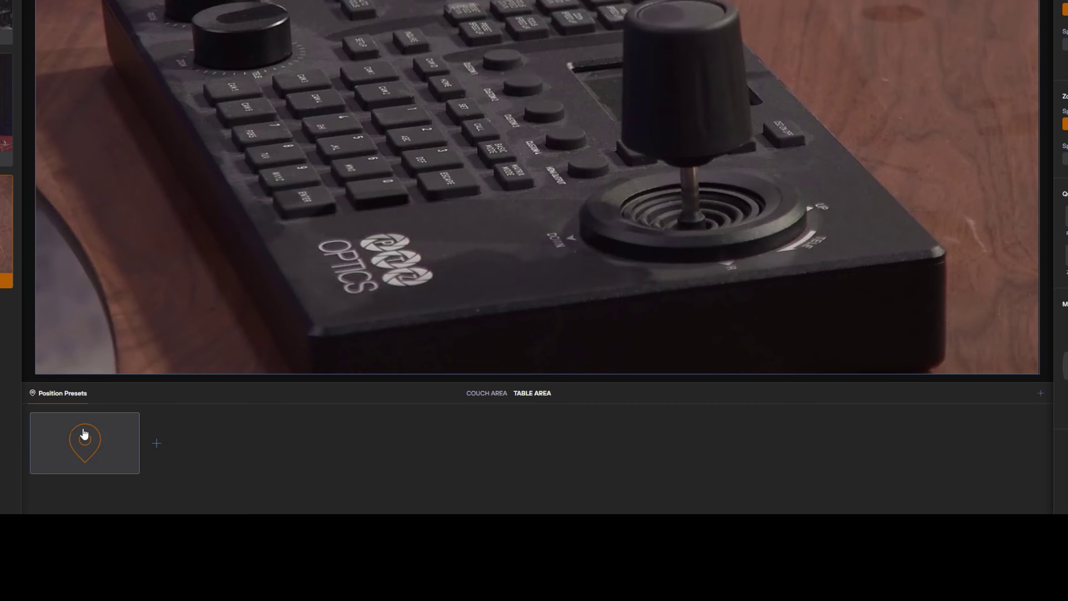
left_click(85, 434)
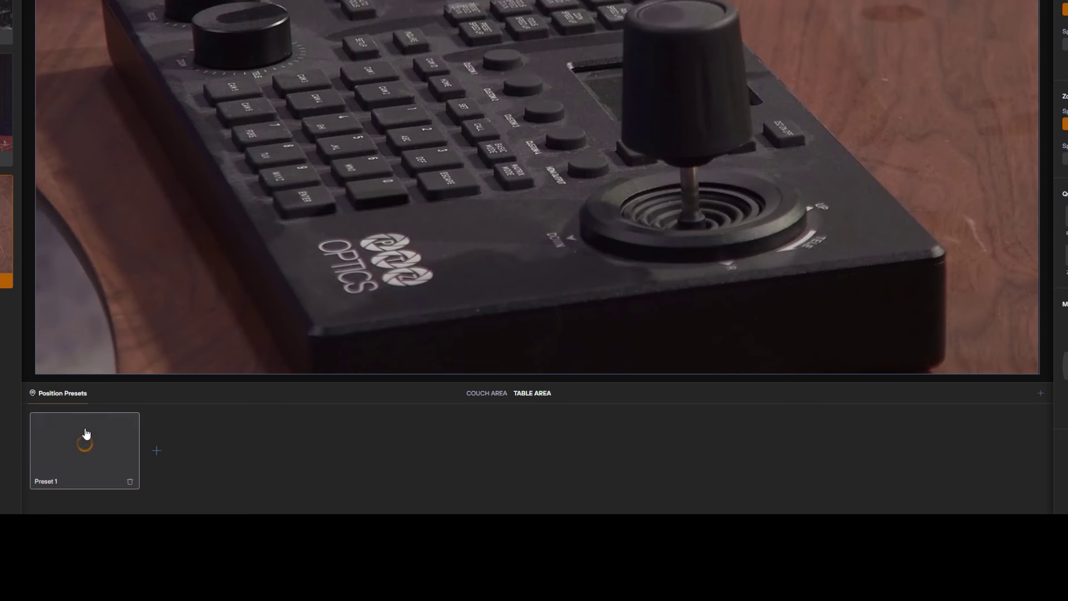
double_click(54, 481)
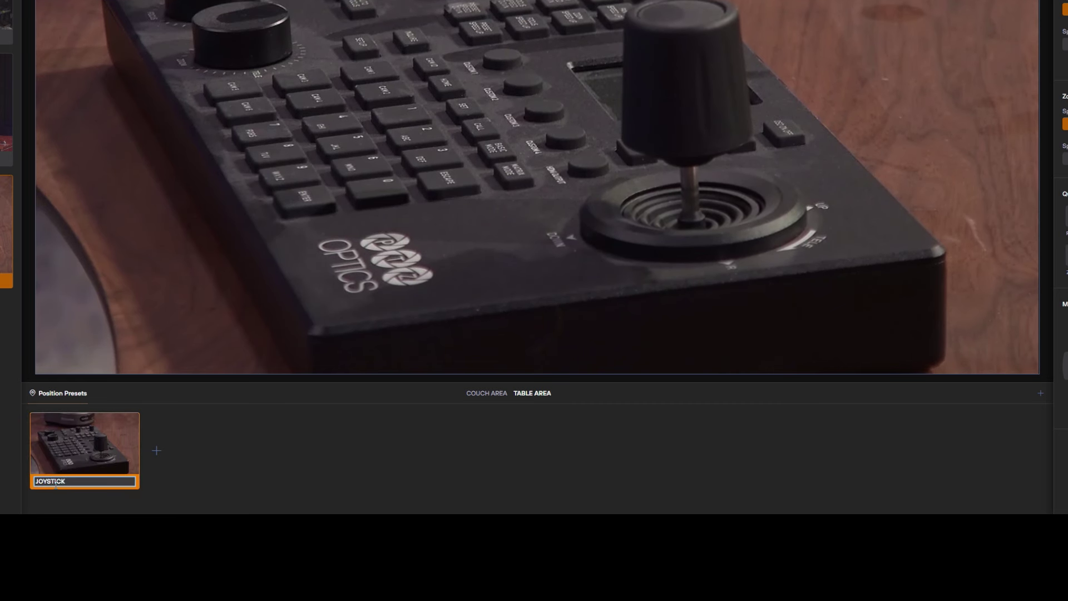
key("Return")
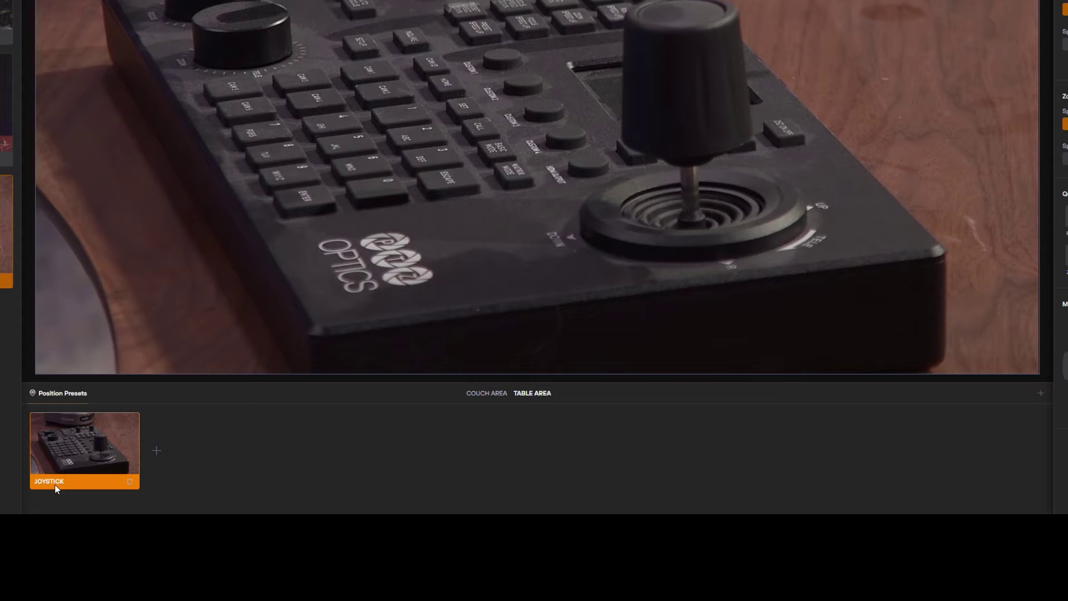
- Steer the camera onto the patterned pillow and save that preset as PILLOW
left_click(397, 115)
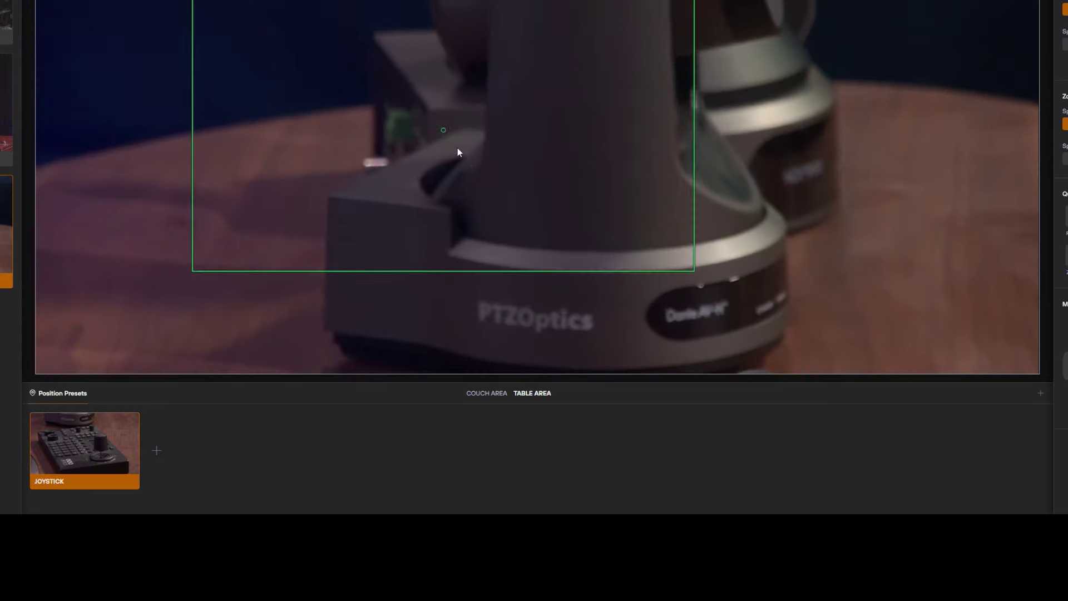
left_click(550, 271)
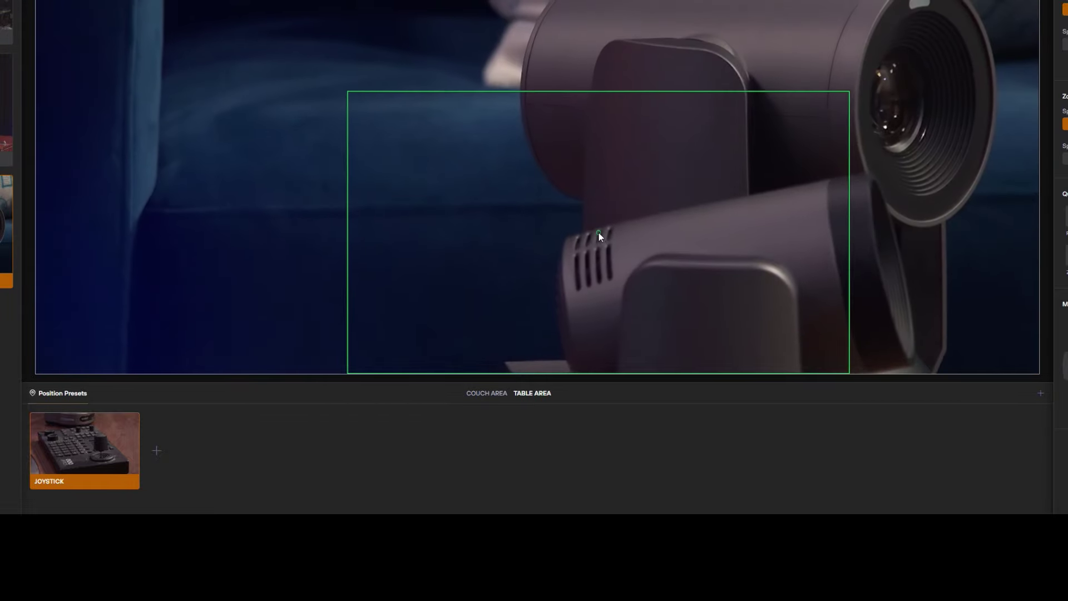
left_click(599, 233)
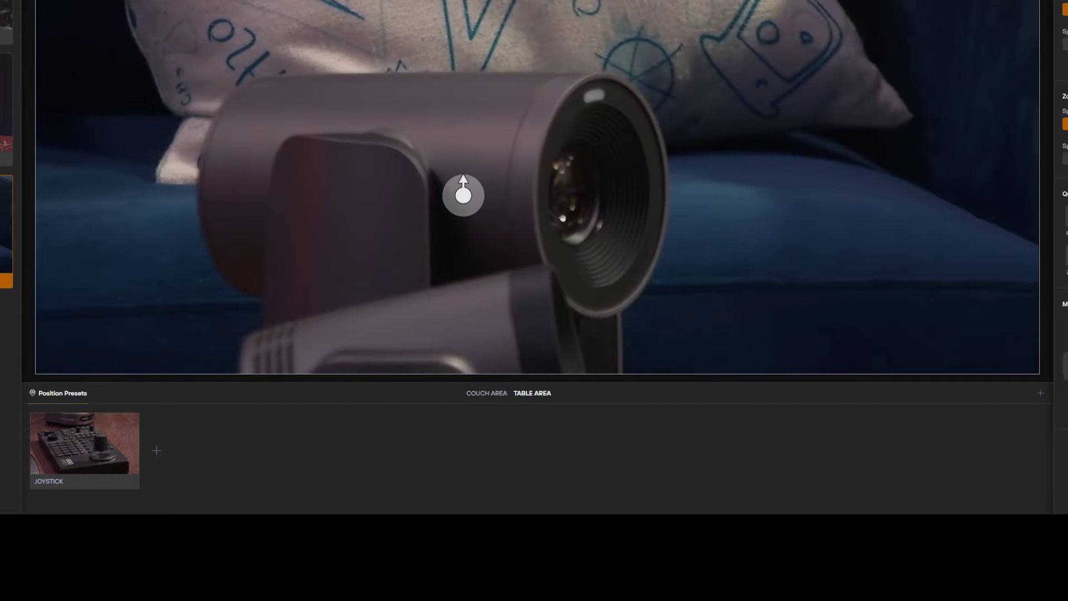
left_click_drag(463, 195, 441, 136)
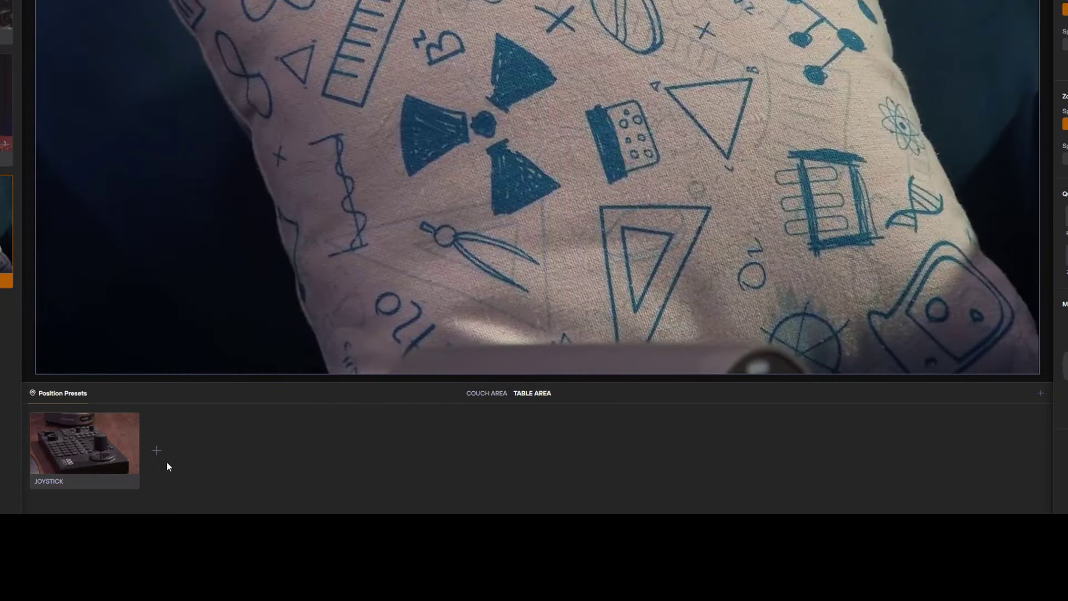
double_click(173, 489)
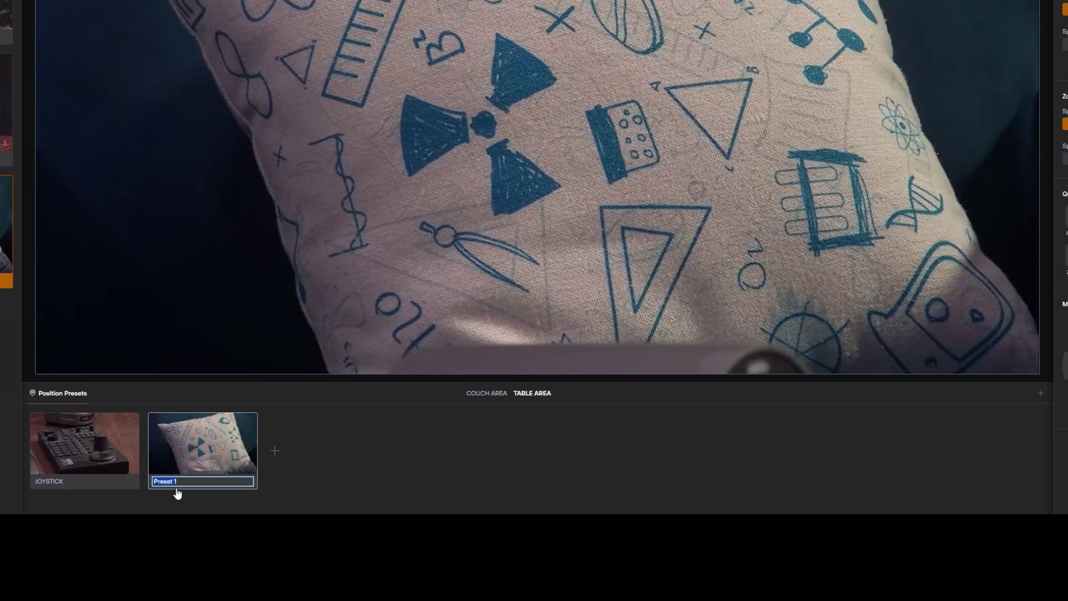
type("Pillow")
key("Return")
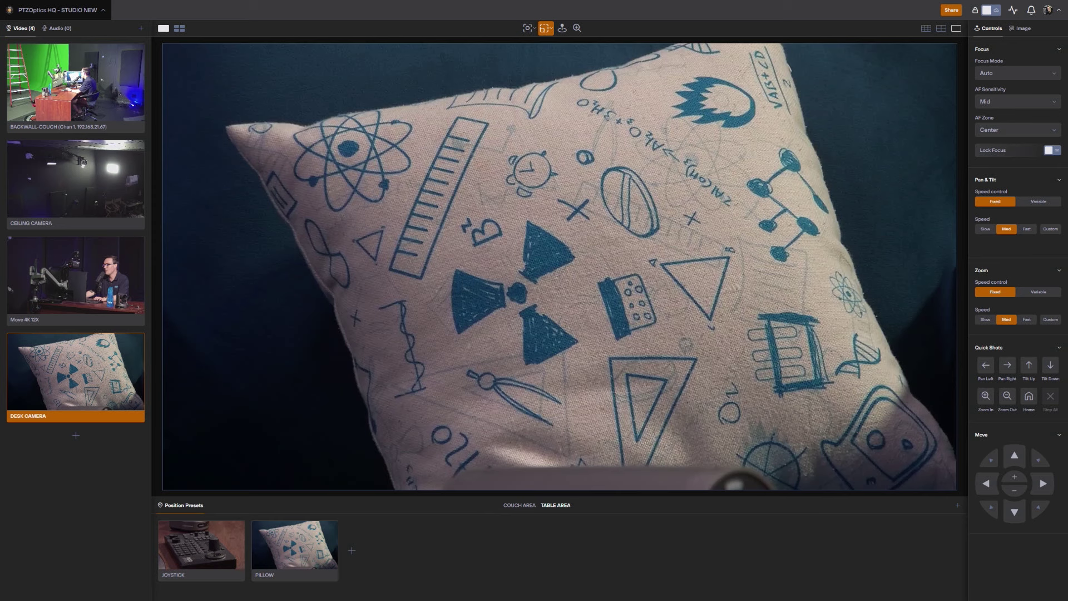
- Show all four cameras in grid view, step through cameras 1–4, and recall JOYSTICK on the Desk Camera
left_click(210, 555)
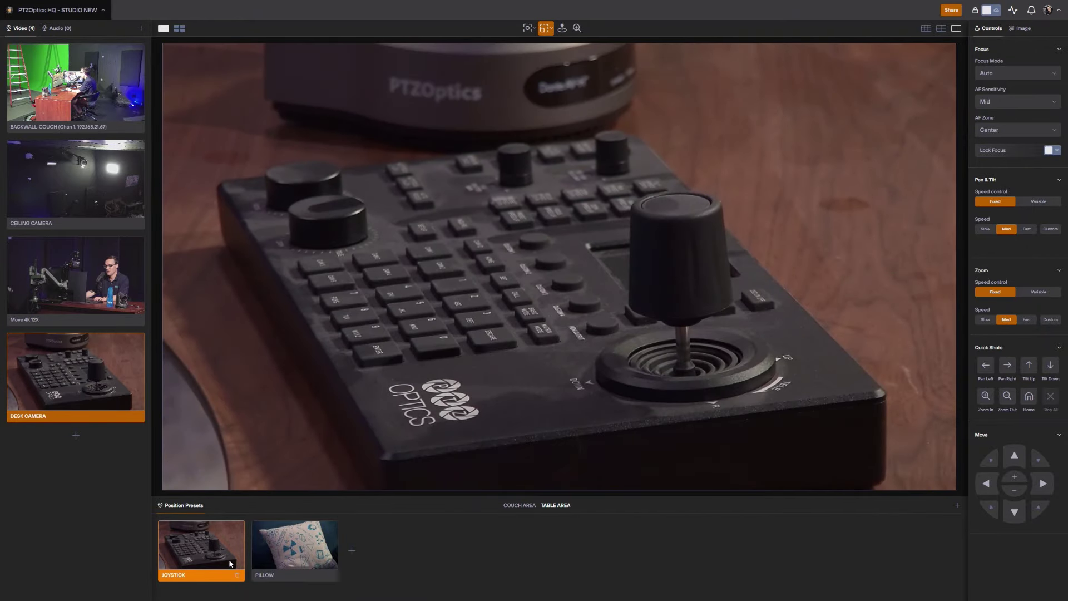
key("g")
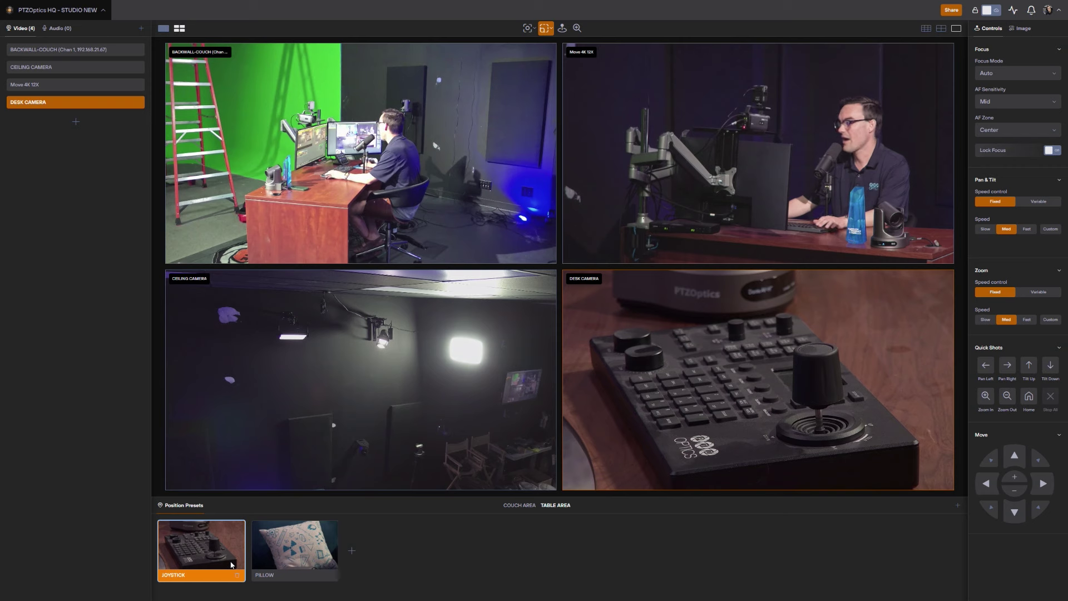
left_click(418, 175)
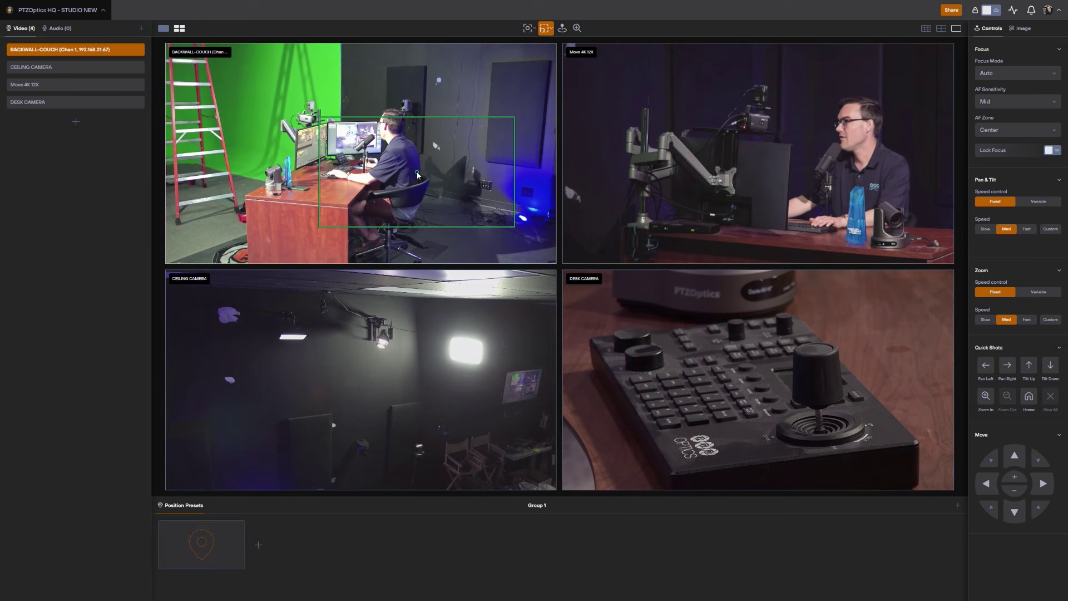
key("2")
key("3")
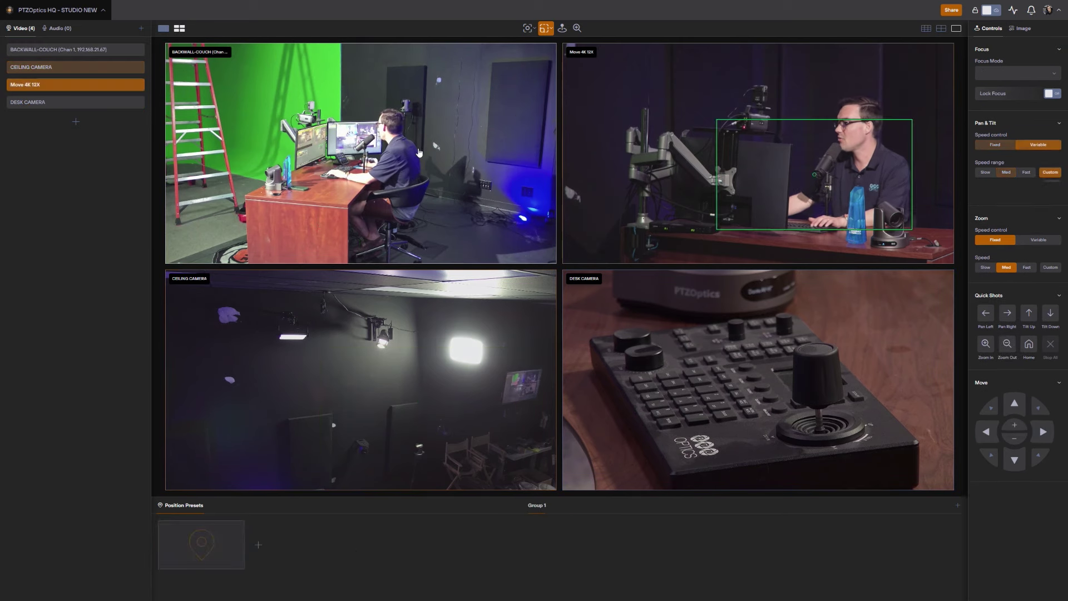
key("4")
key("shift+1")
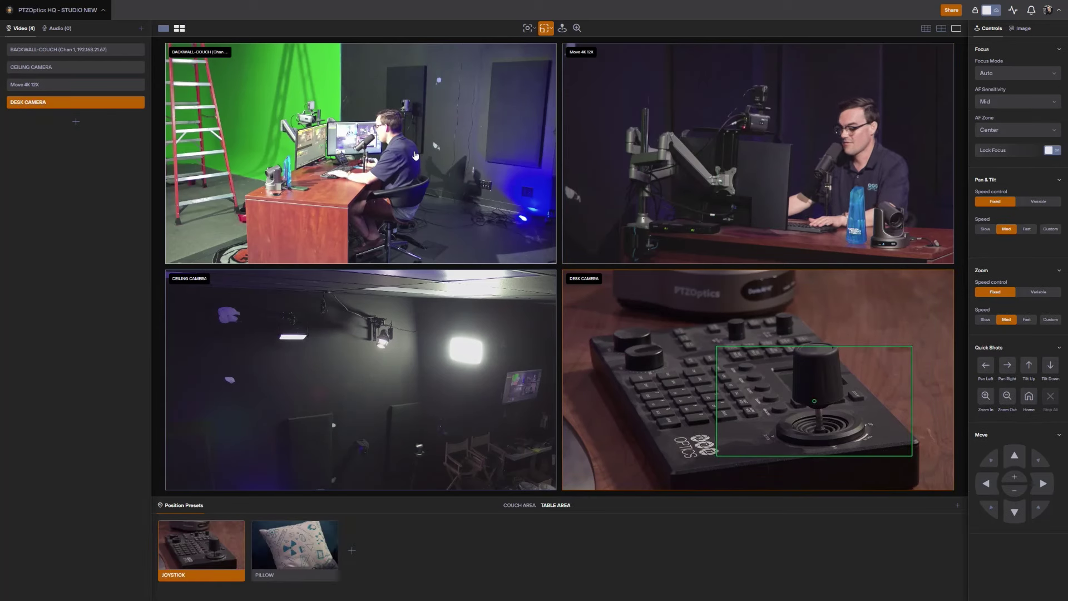
- Recall Preset 1 on the Ceiling Camera and COUCH AREA's Couch Side Shot on the Desk Camera
key("1")
key("2")
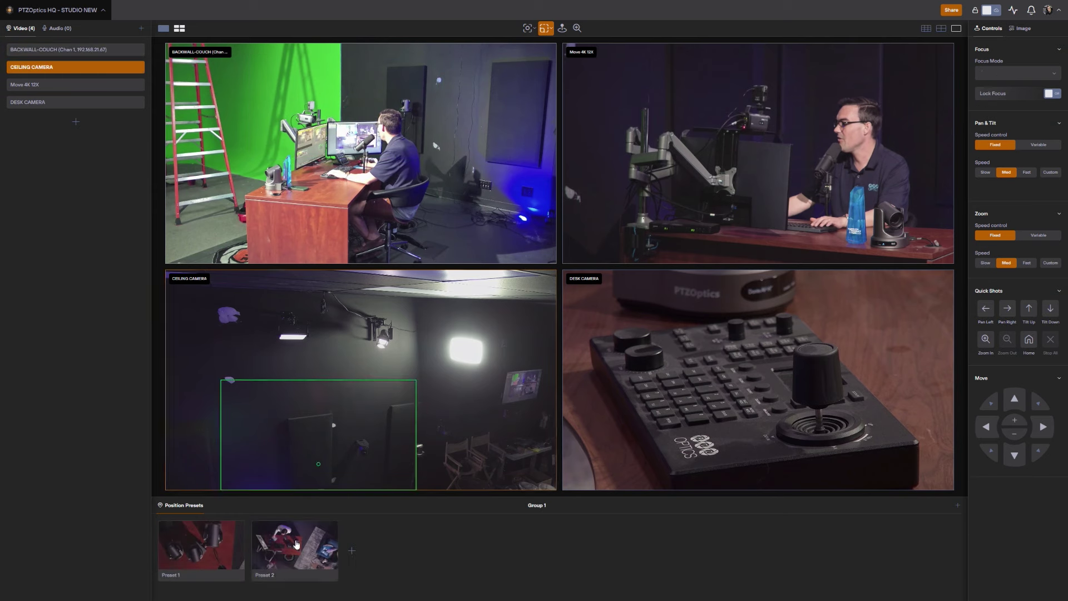
left_click(196, 541)
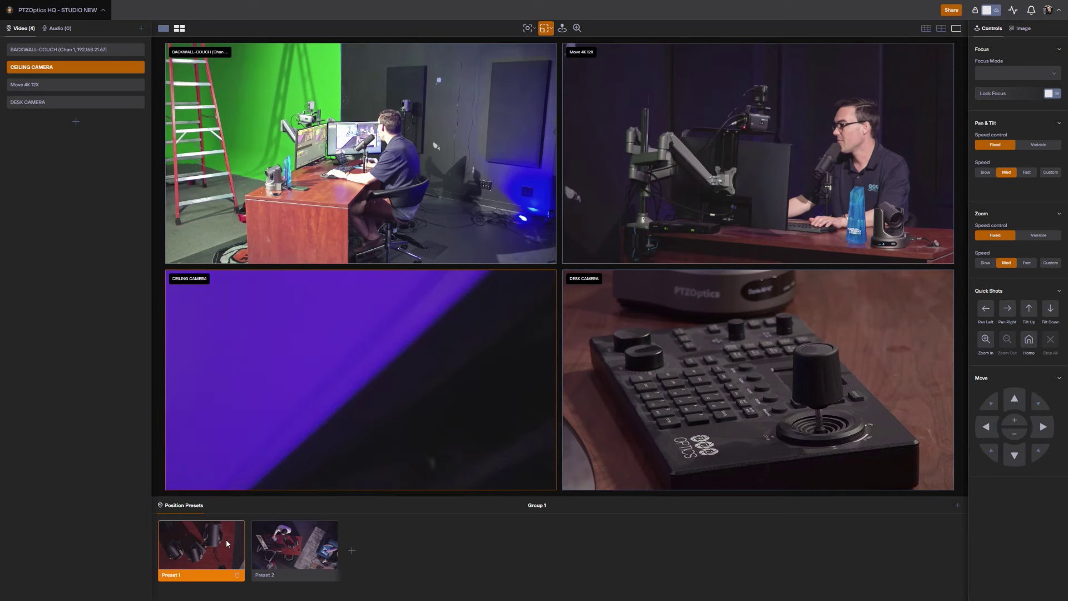
key("3")
key("4")
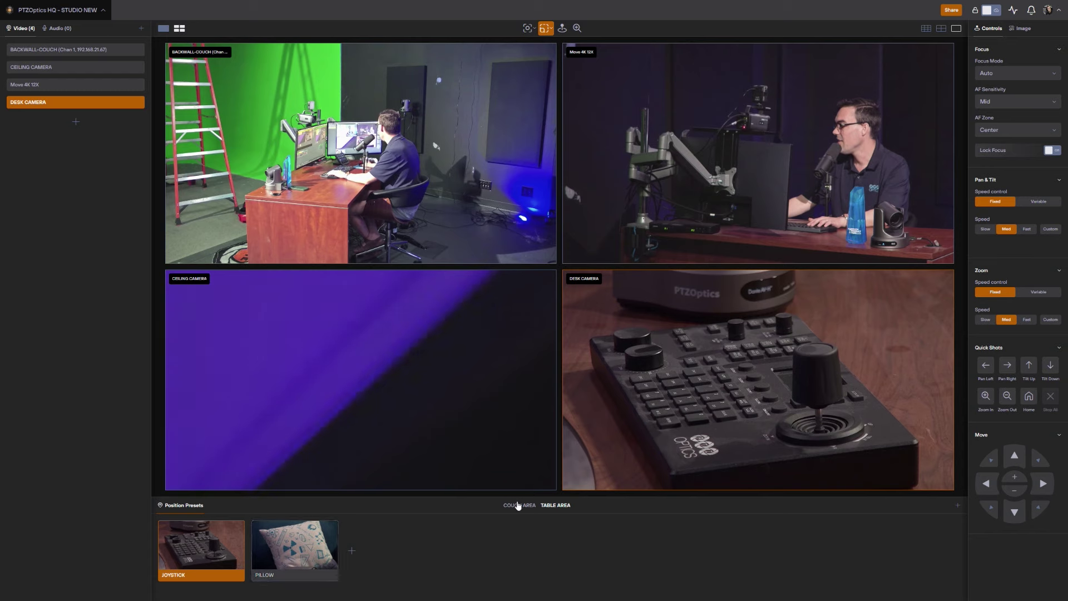
left_click(517, 505)
left_click(225, 548)
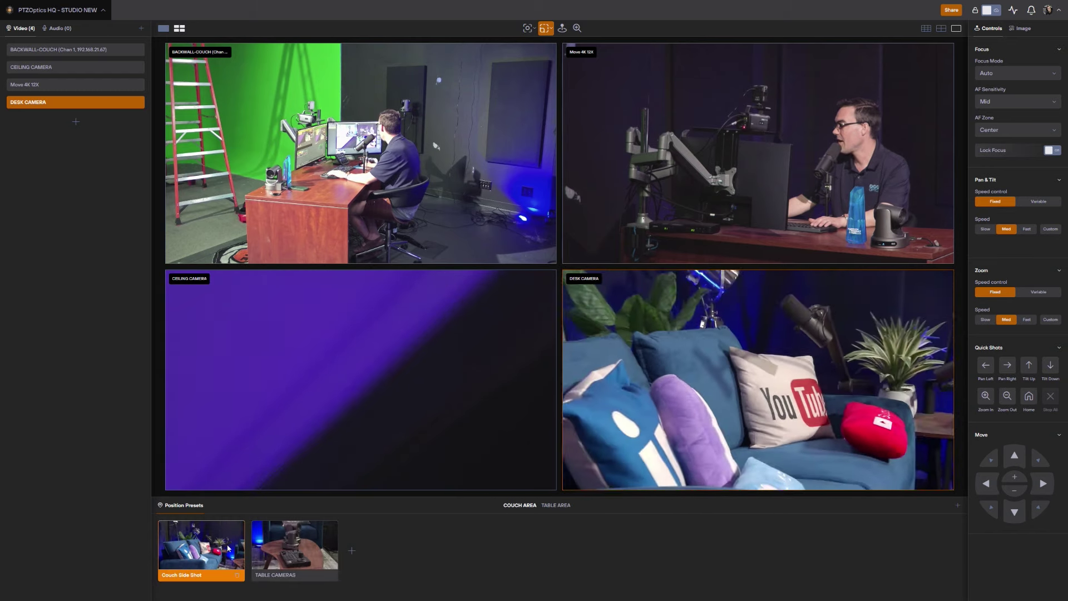
- Pan the Ceiling Camera down past the red desk and across the floor toward the Like pillow
left_click(251, 451)
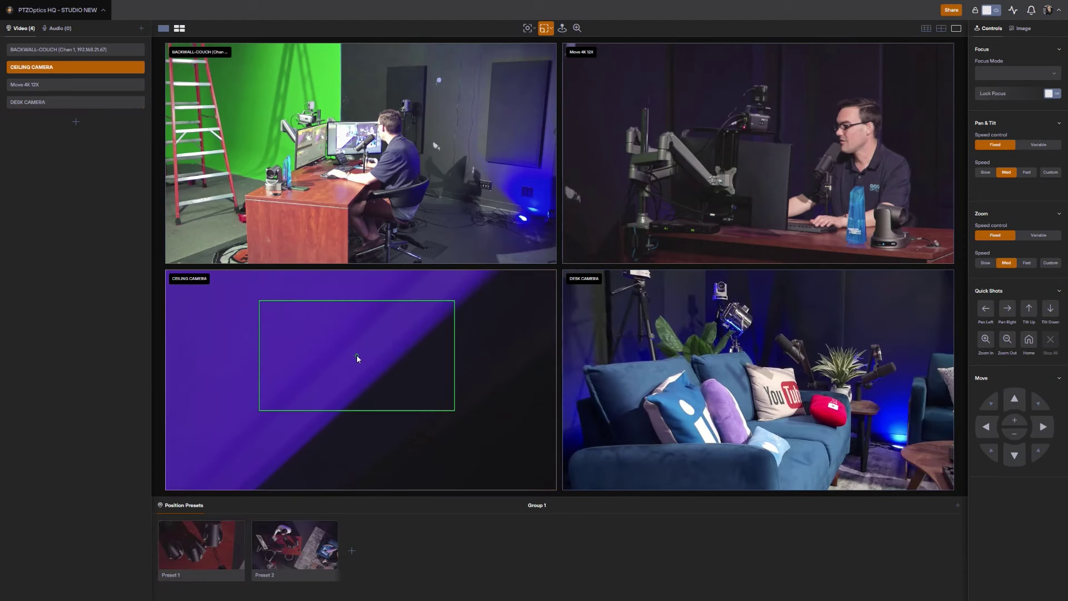
key("3")
mouse_move(361, 356)
left_mouse_down()
mouse_move(367, 440)
mouse_move(337, 442)
mouse_move(336, 453)
mouse_move(346, 445)
mouse_move(366, 472)
mouse_move(440, 479)
left_mouse_up()
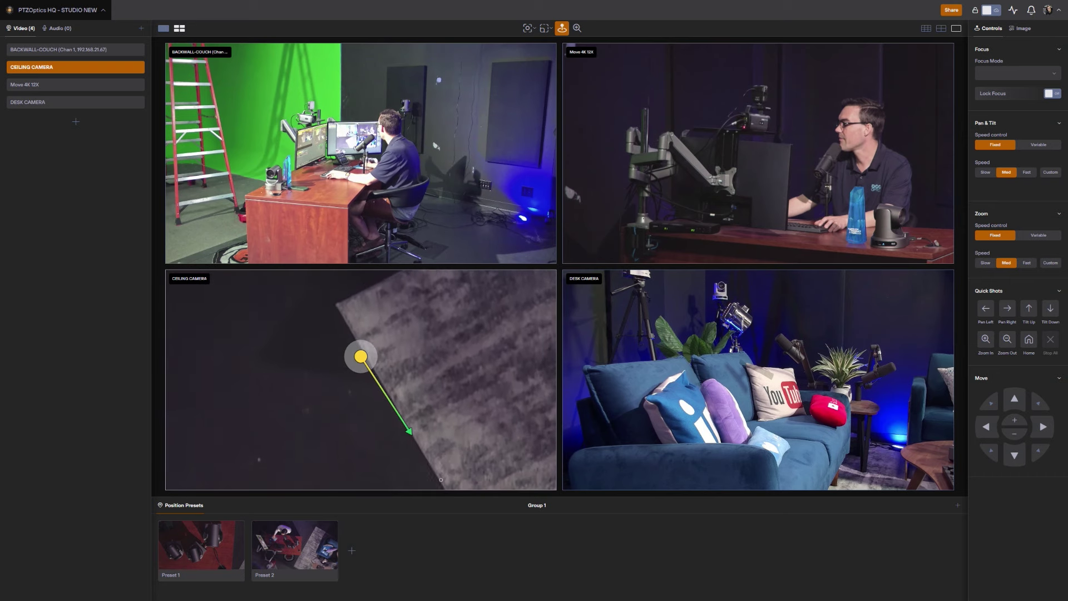
left_click_drag(363, 446, 362, 446)
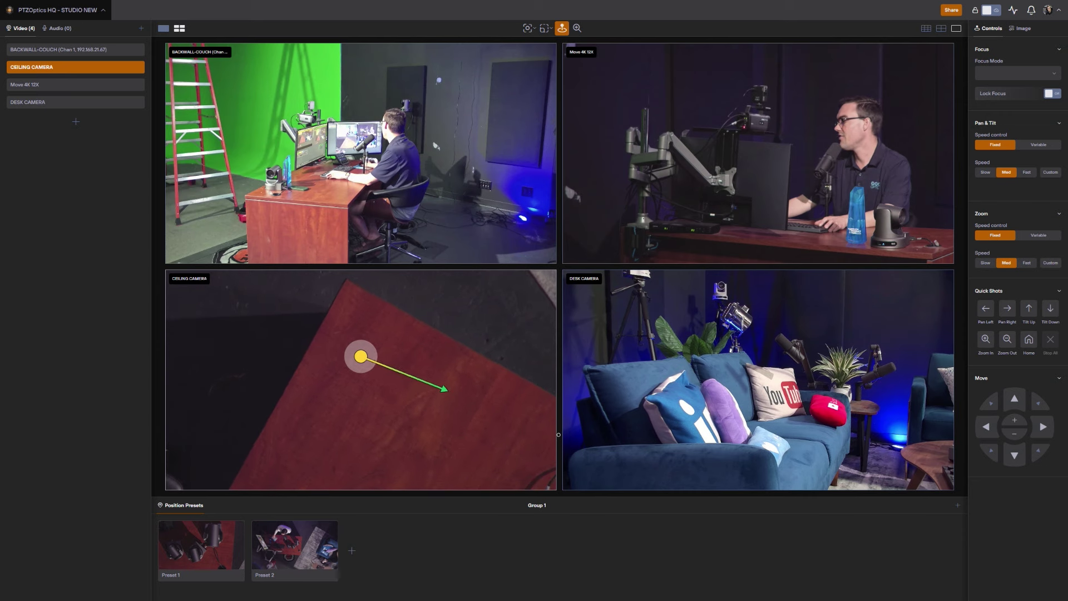
left_click_drag(569, 308, 579, 285)
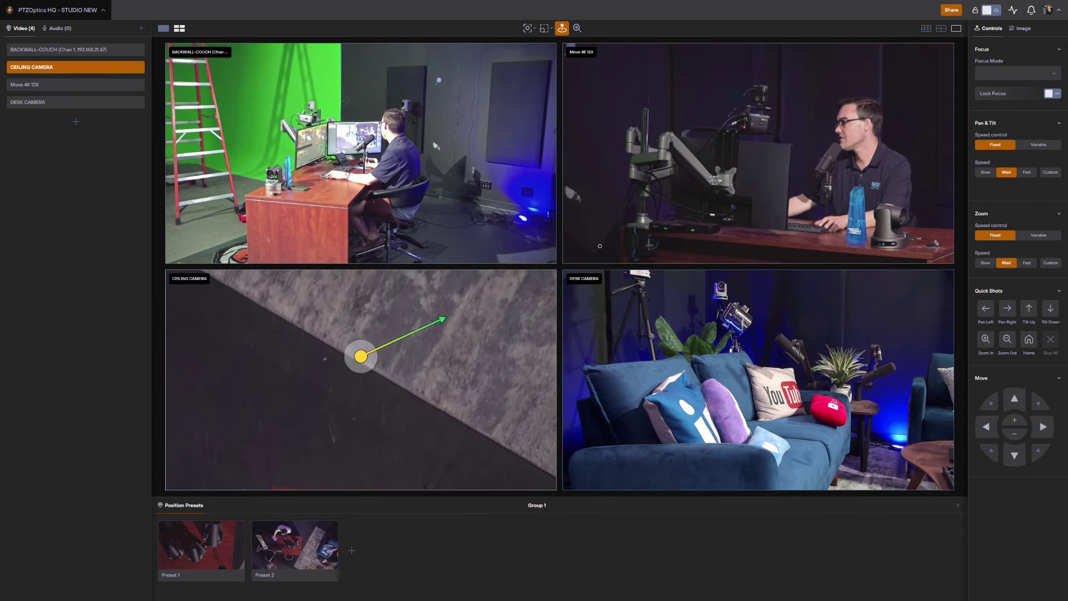
left_click_drag(444, 318, 353, 269)
- Centre the Ceiling Camera on the Like pillow using area-box framing
key("2")
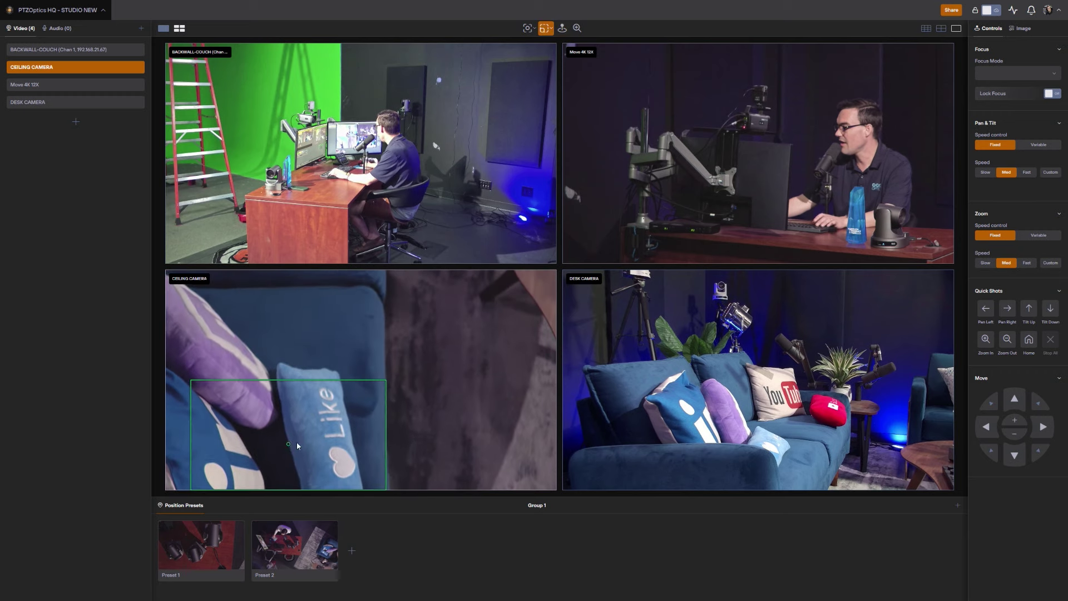
key("3")
left_click_drag(304, 324, 304, 384)
key("2")
left_click(362, 398)
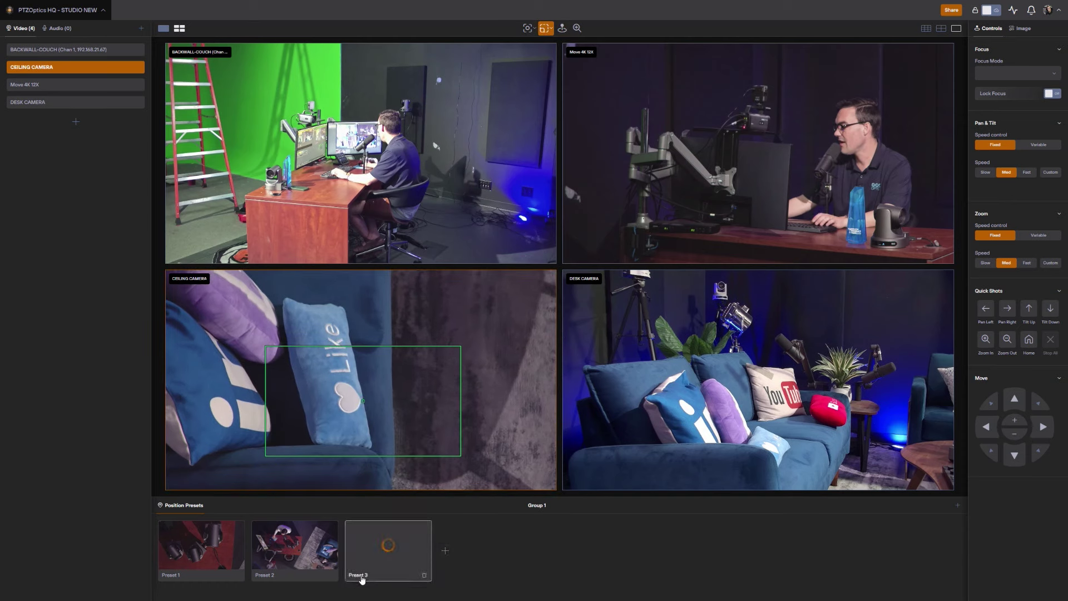
- Name the third preset LIKE PILLOW, then bring up the BACKWALL-COUCH camera's image settings
left_click(362, 576)
type("LIKE PILL")
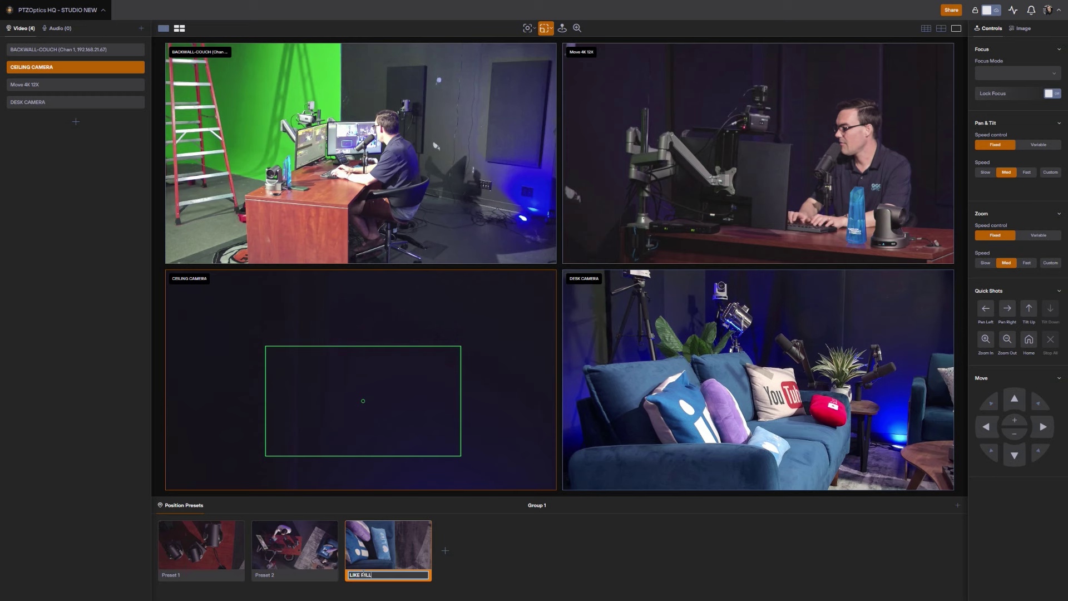
type("OW")
key("Return")
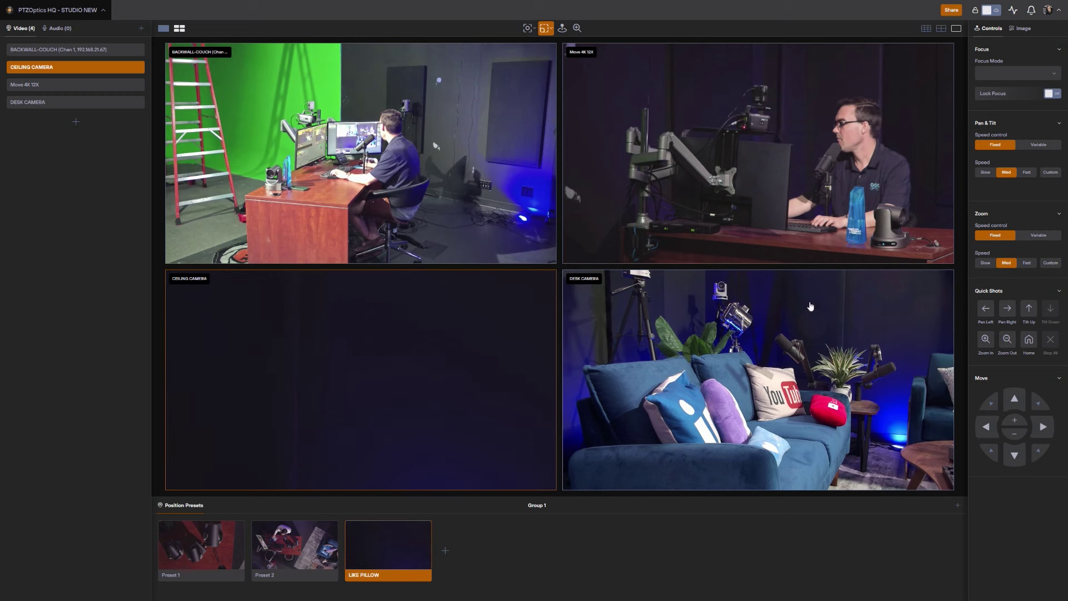
left_click(469, 170)
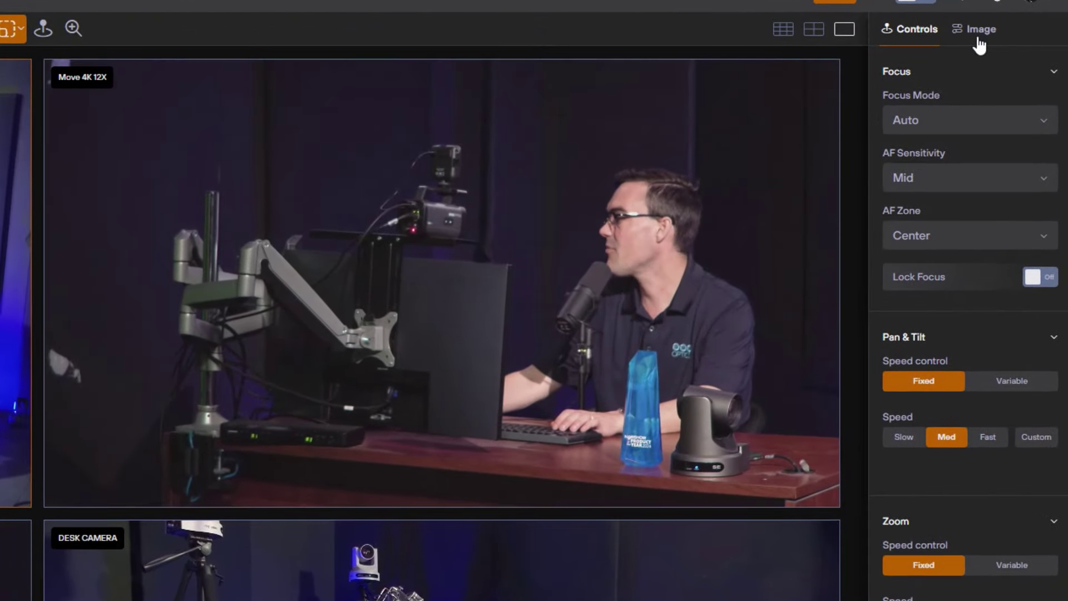
left_click(986, 29)
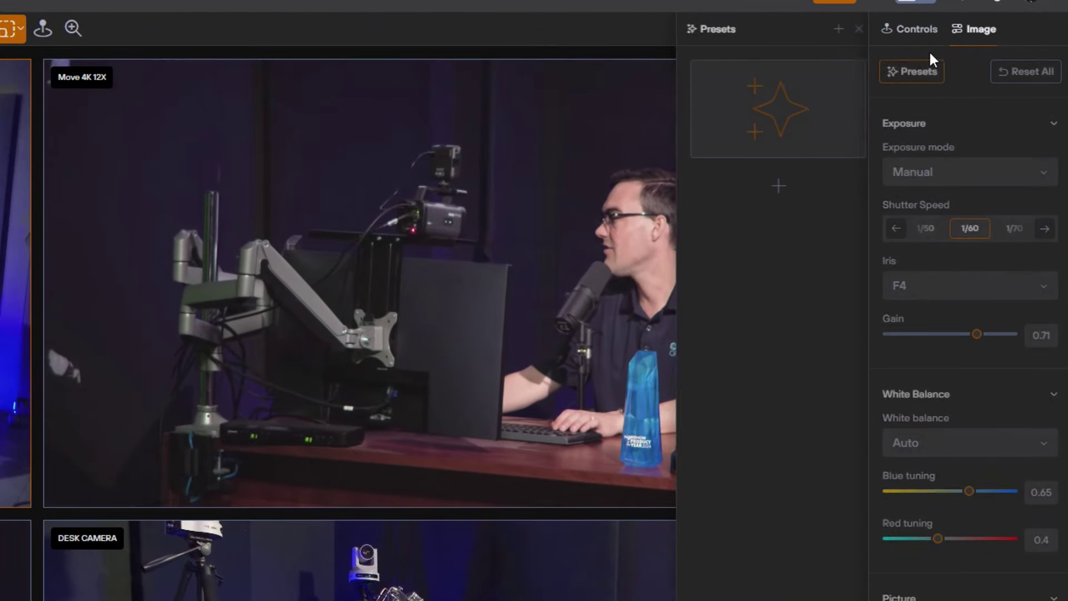
- Save an image-settings preset, lower the gain limit to about 0.23, then recall Preset #1
left_click(792, 132)
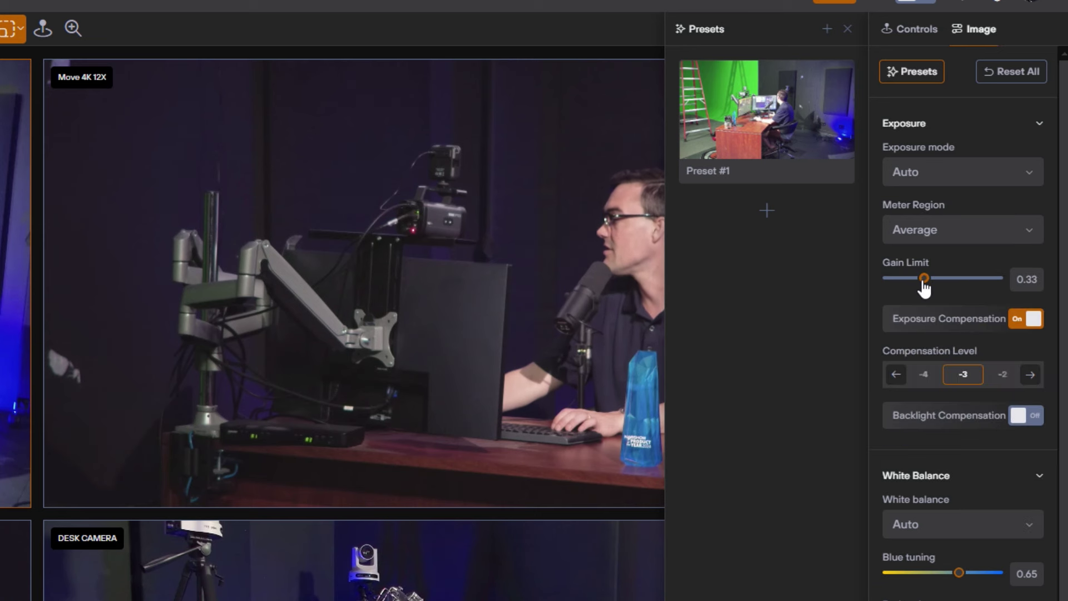
left_click_drag(923, 287, 913, 287)
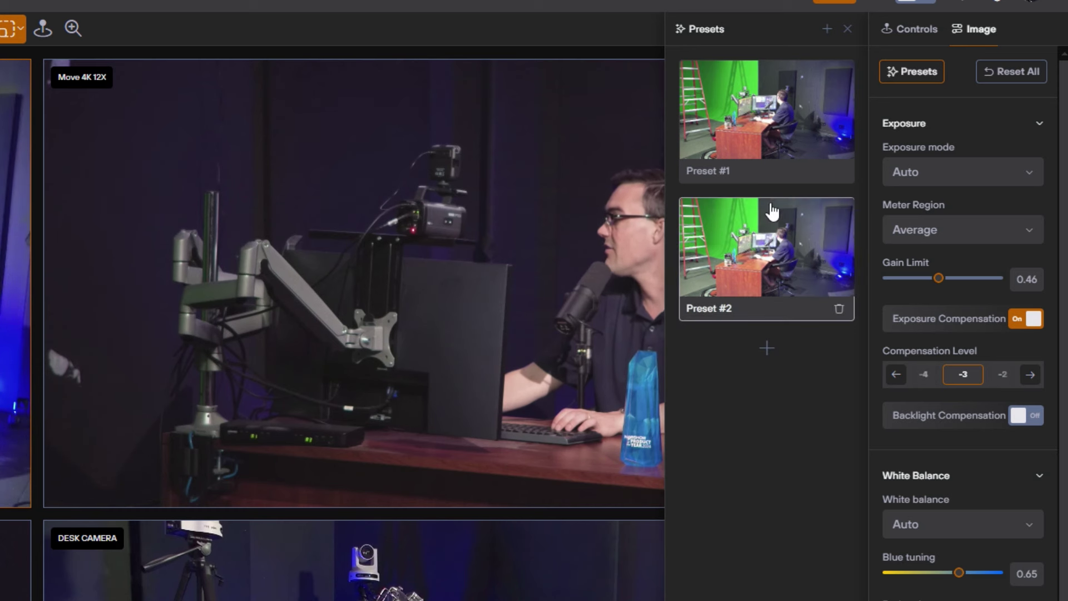
left_click(768, 150)
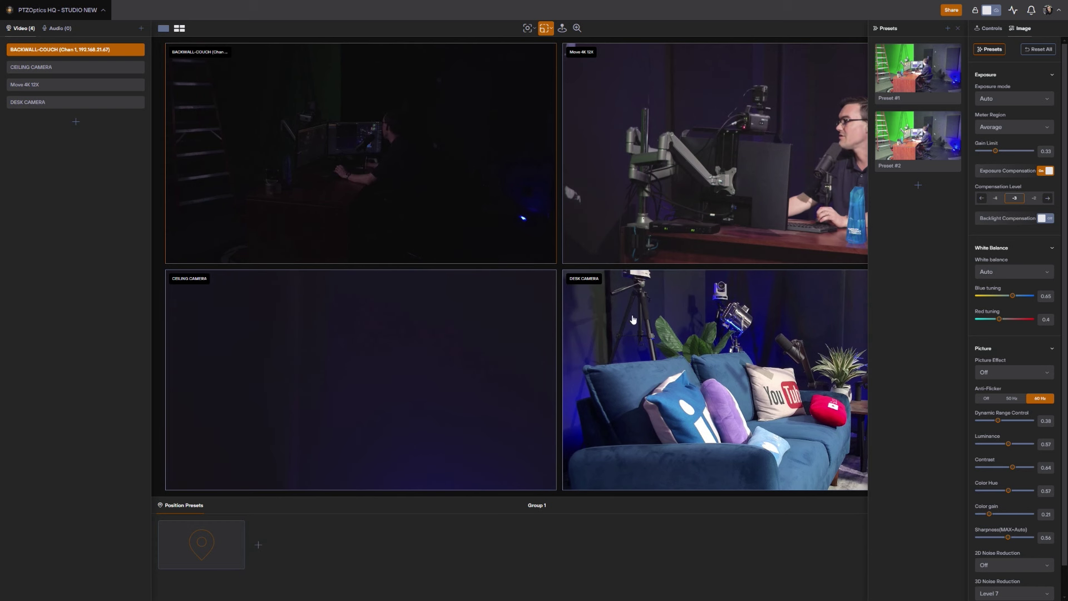
- On the Desk Camera, recall TABLE CAMERAS, then TABLE AREA's PILLOW and JOYSTICK presets
left_click(695, 348)
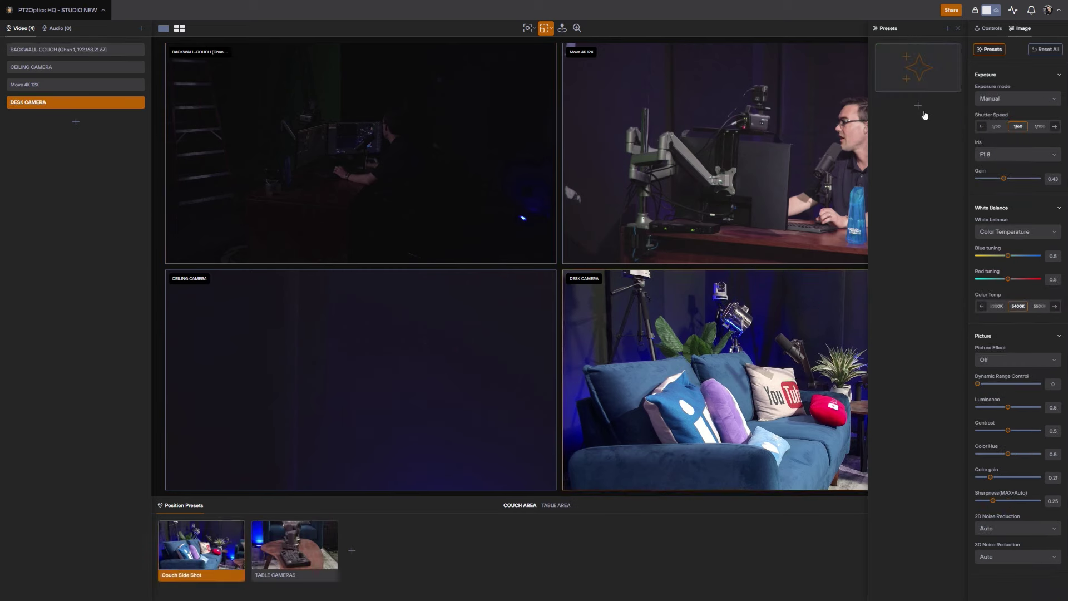
left_click(959, 29)
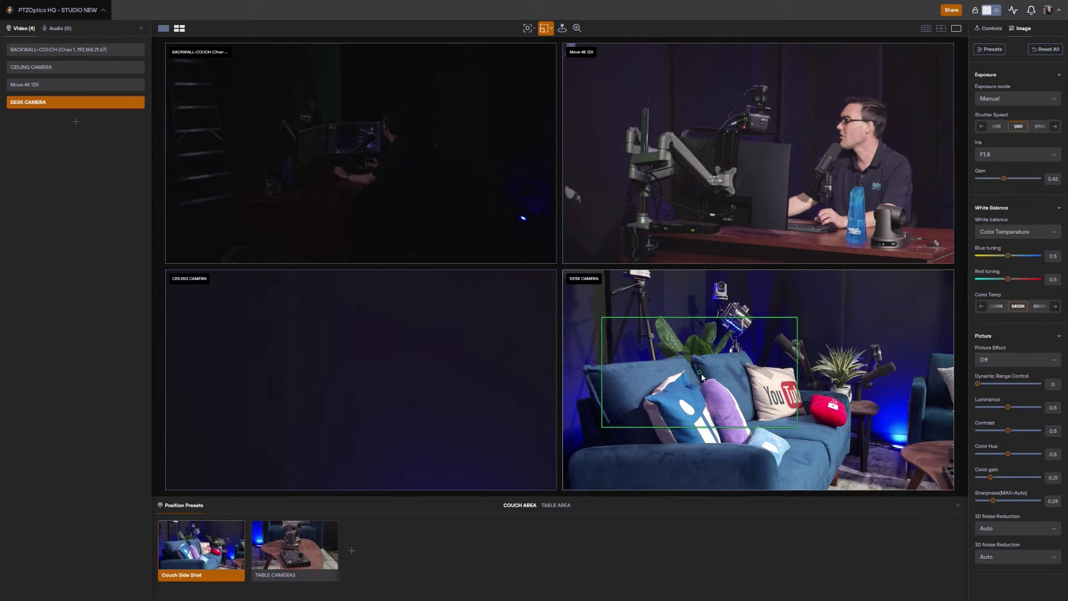
left_click(746, 392)
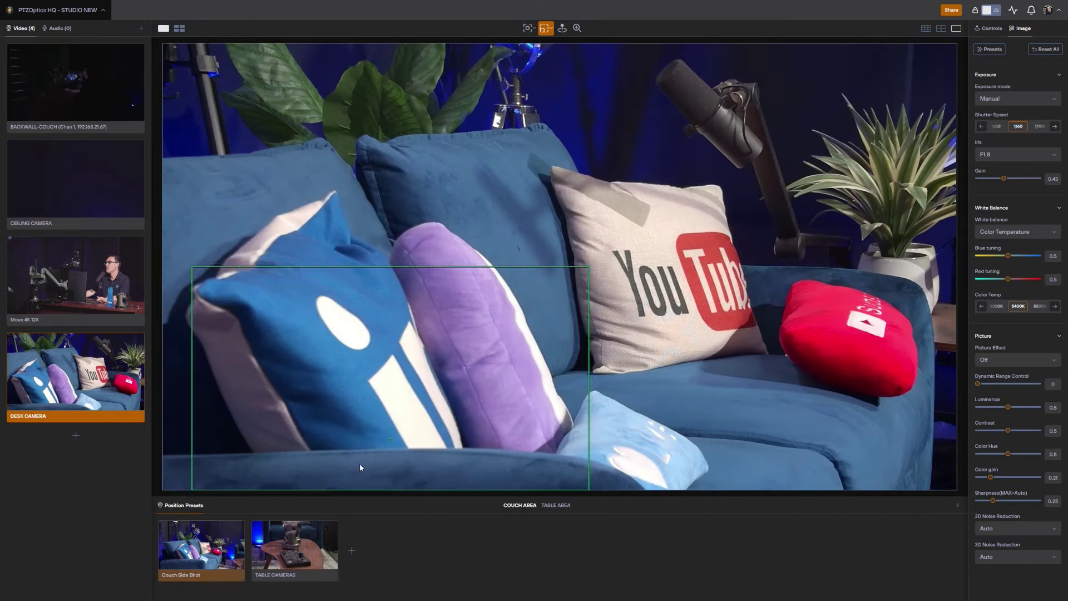
left_click(314, 545)
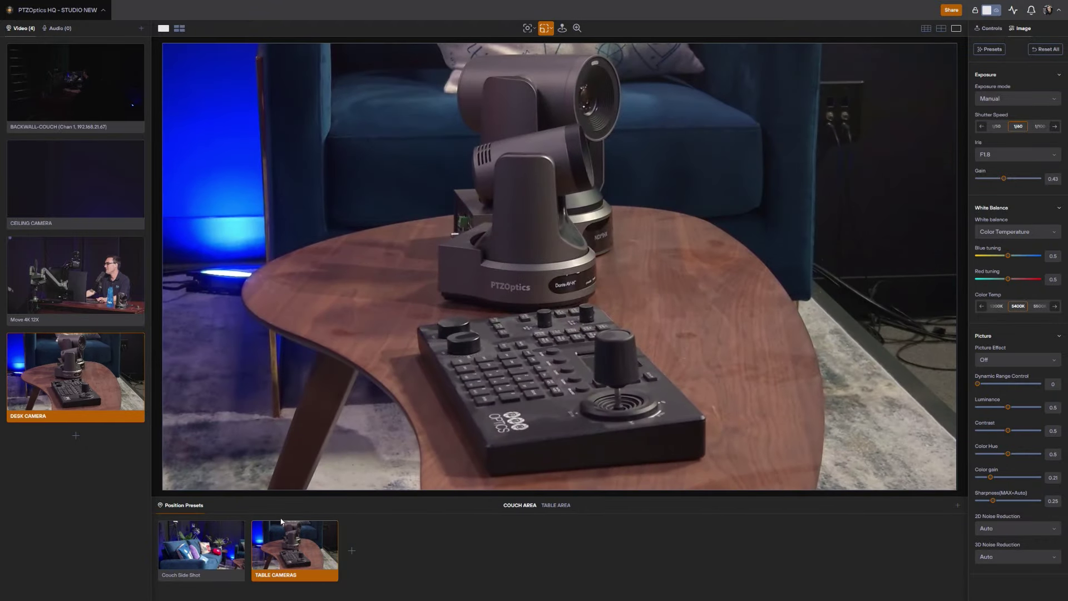
left_click(554, 507)
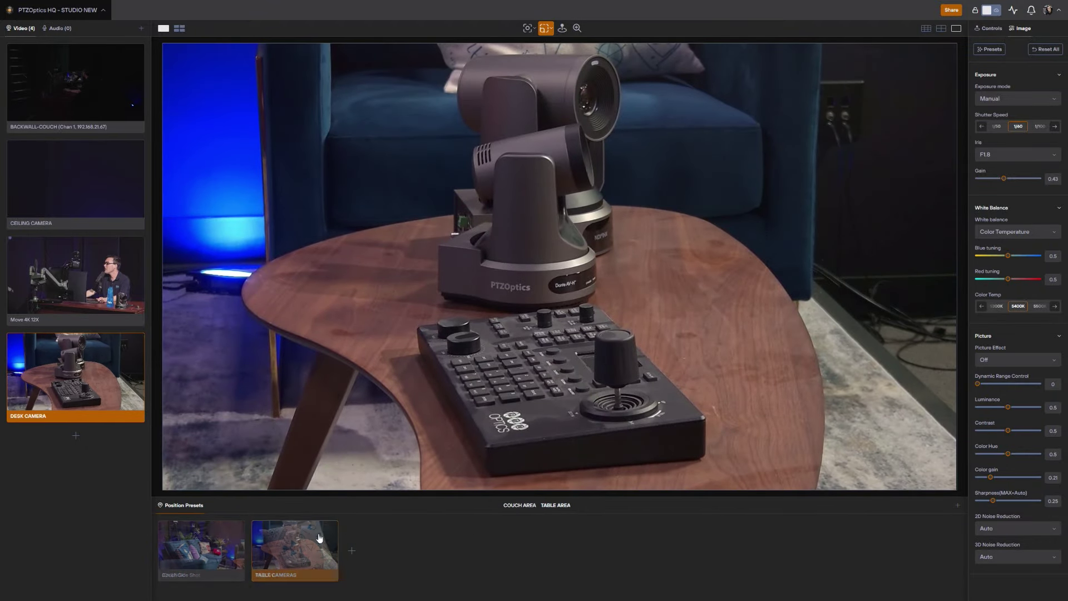
left_click(306, 548)
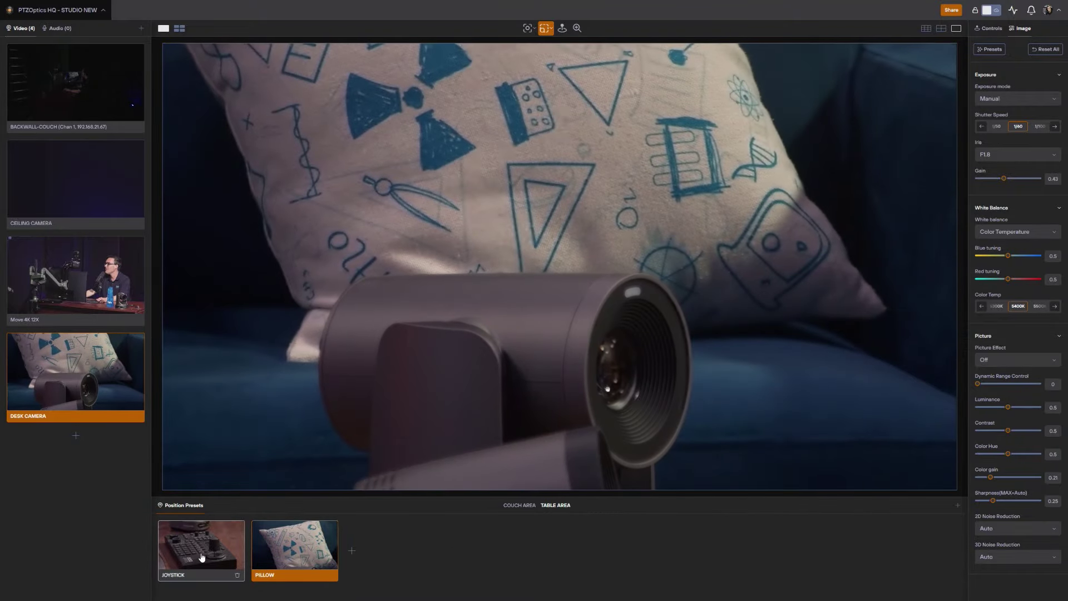
left_click(201, 554)
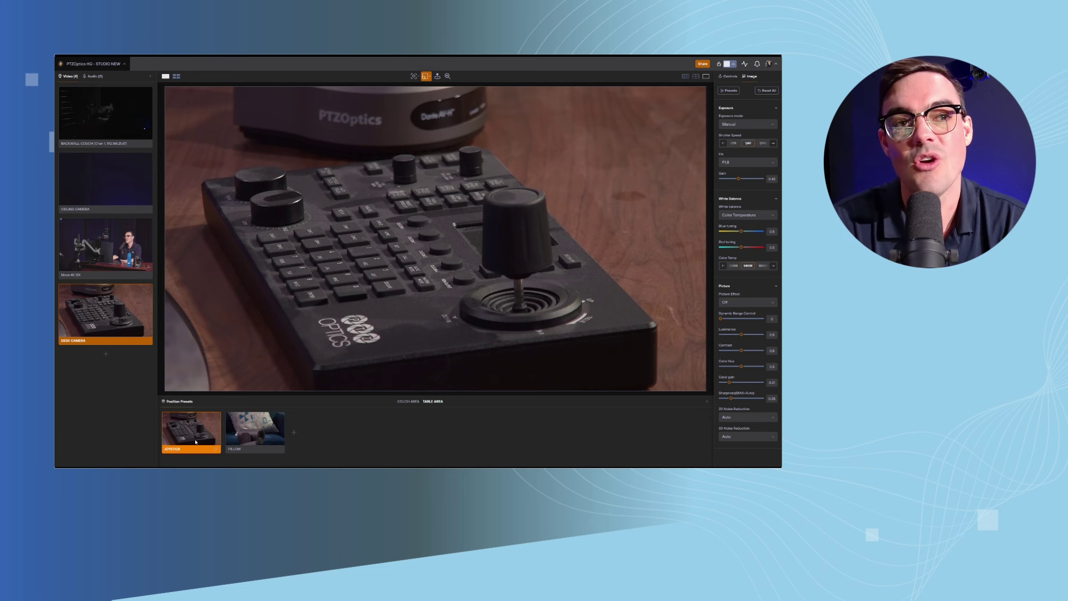
- Review the Hot Keys settings for Camera Controls, Toolbar, Sources and Miscellaneous, then close them
left_click(768, 63)
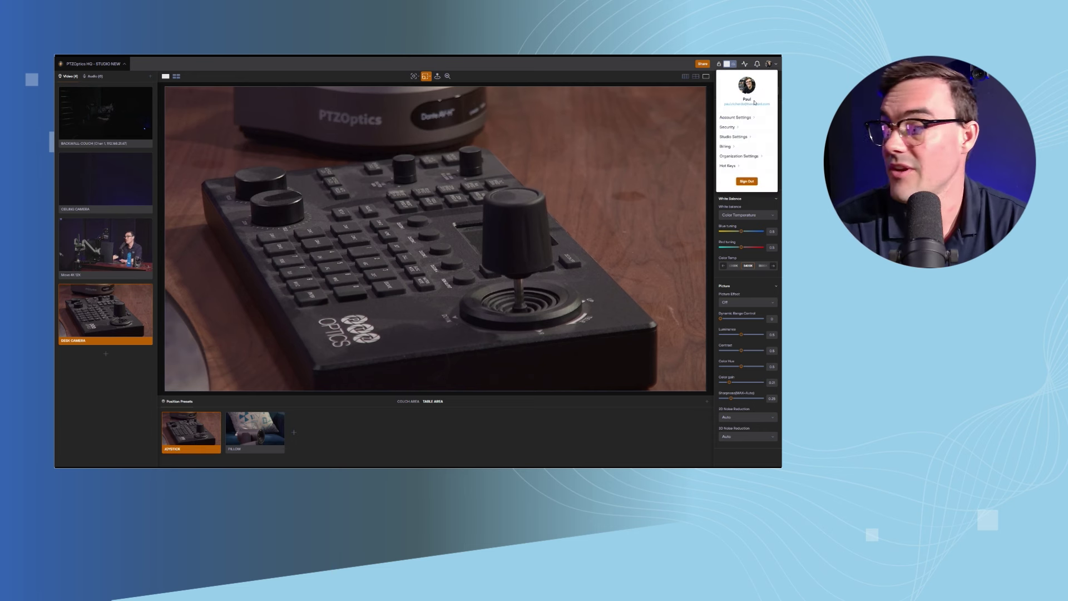
left_click(728, 166)
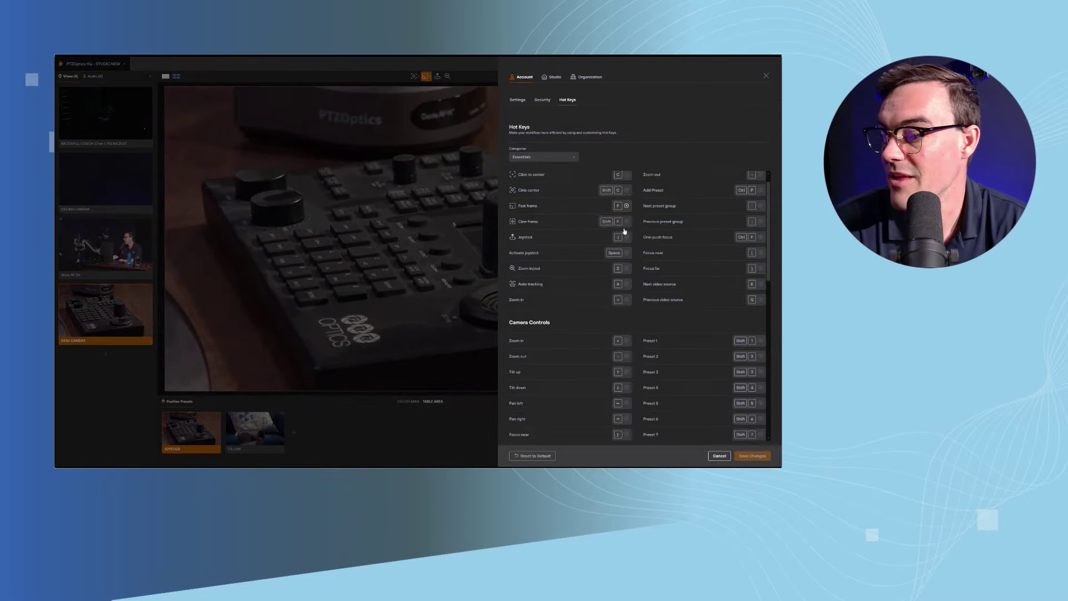
scroll(624, 231, "down", 10)
scroll(796, 302, "down", 2)
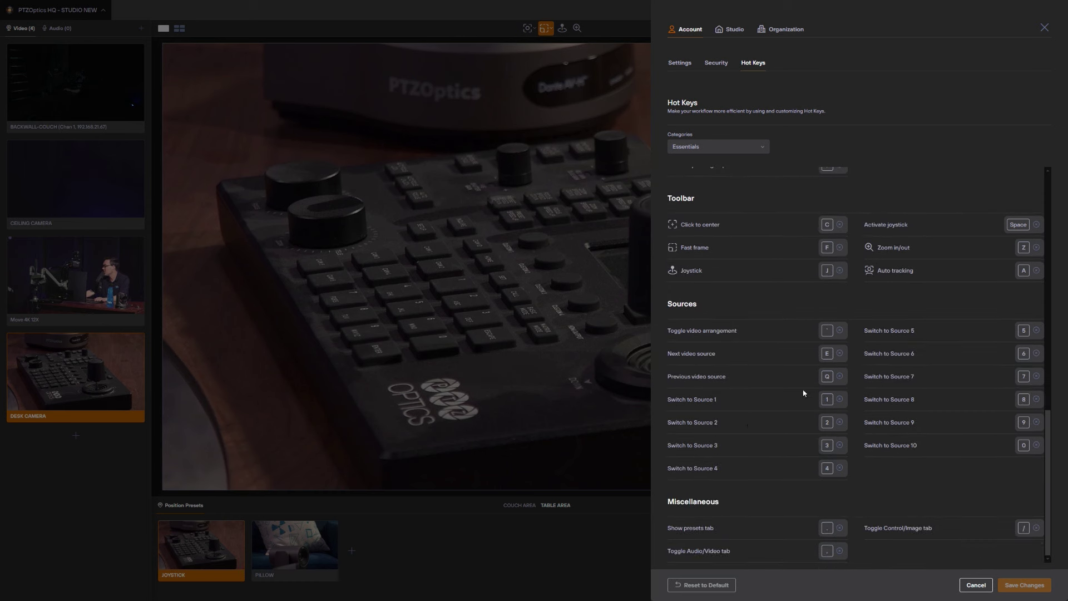
scroll(1008, 349, "up", 5)
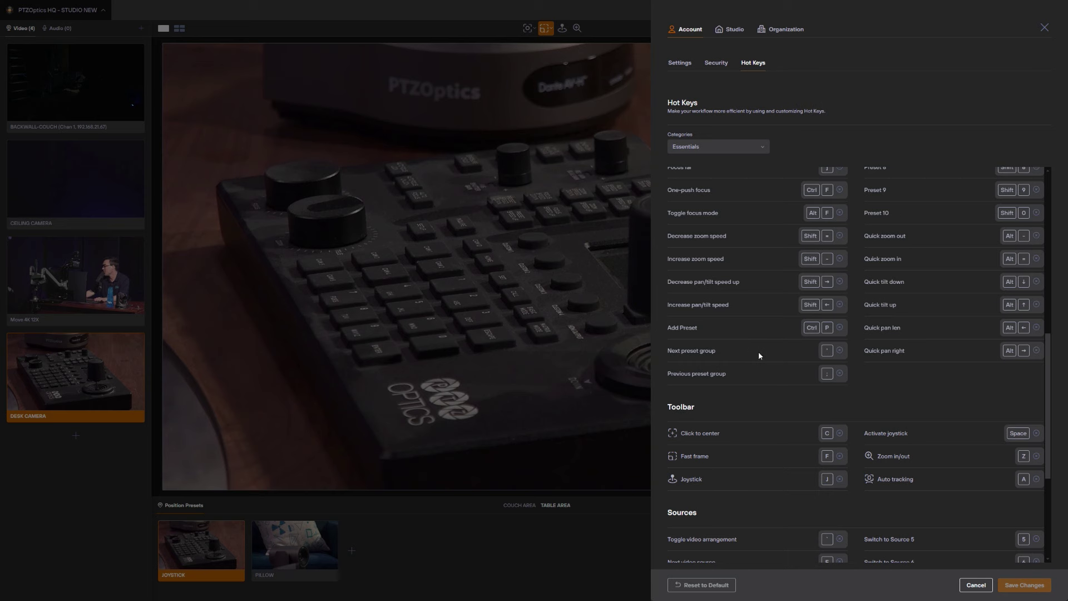
scroll(759, 352, "up", 6)
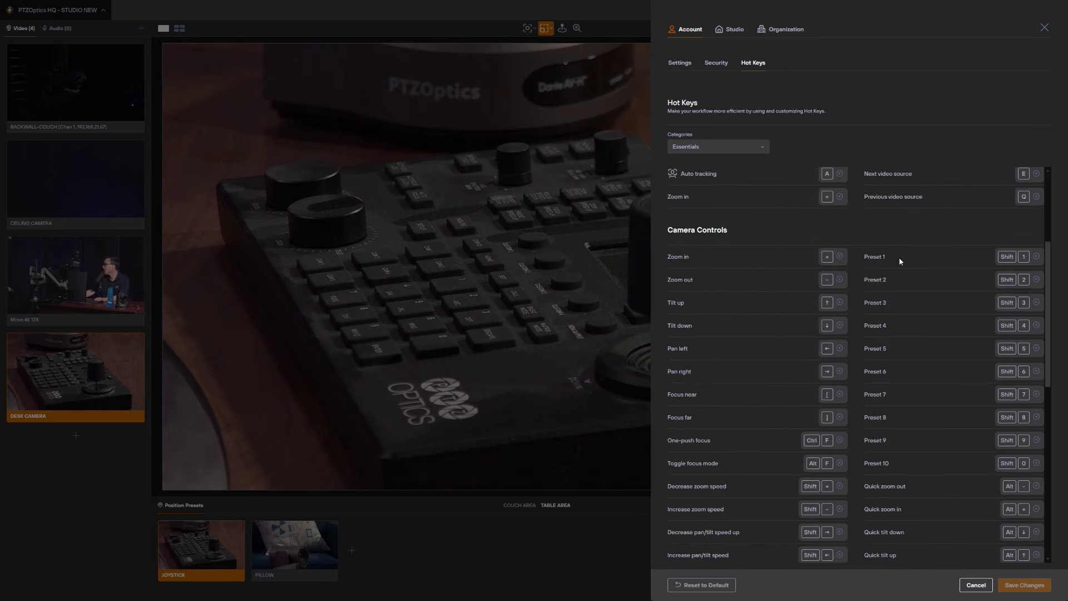
scroll(900, 257, "down", 3)
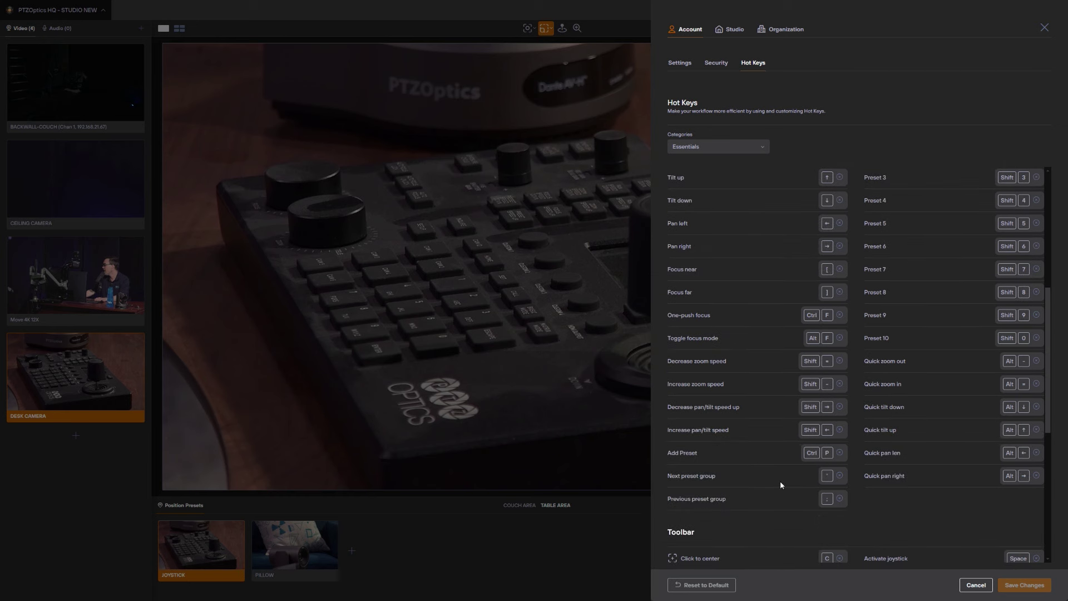
scroll(932, 238, "up", 2)
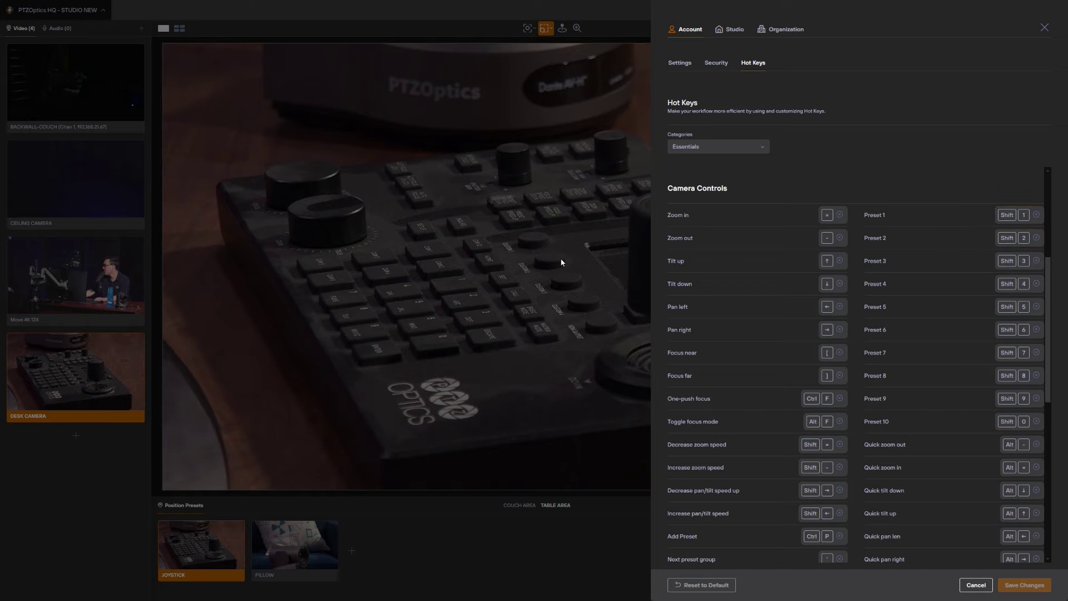
left_click(1044, 29)
- Switch through camera sources 1 to 4 with number hotkeys, ending on the Desk Camera
key("1")
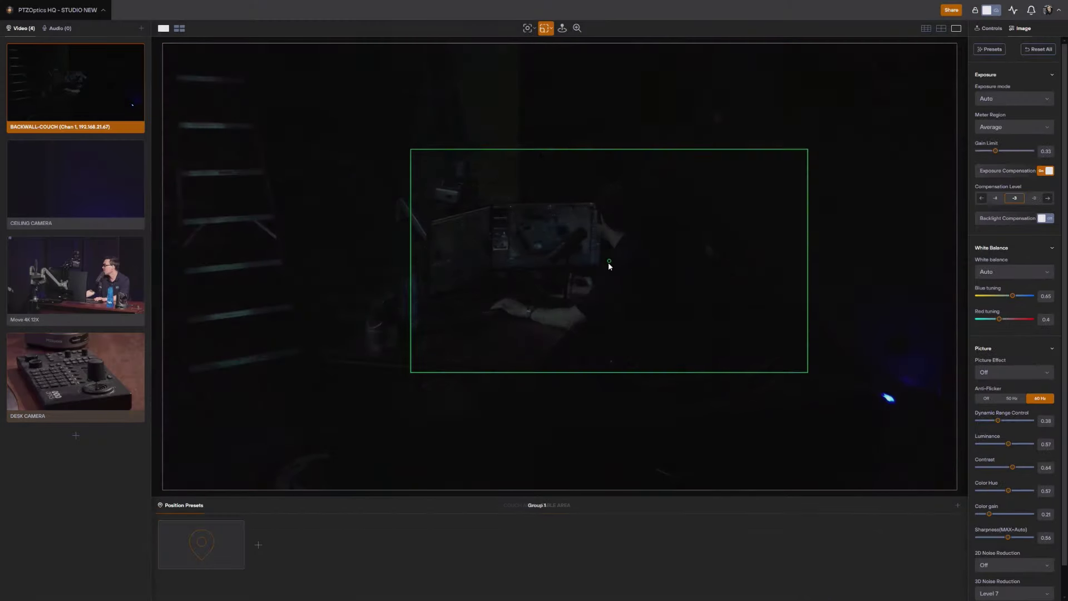
key("2")
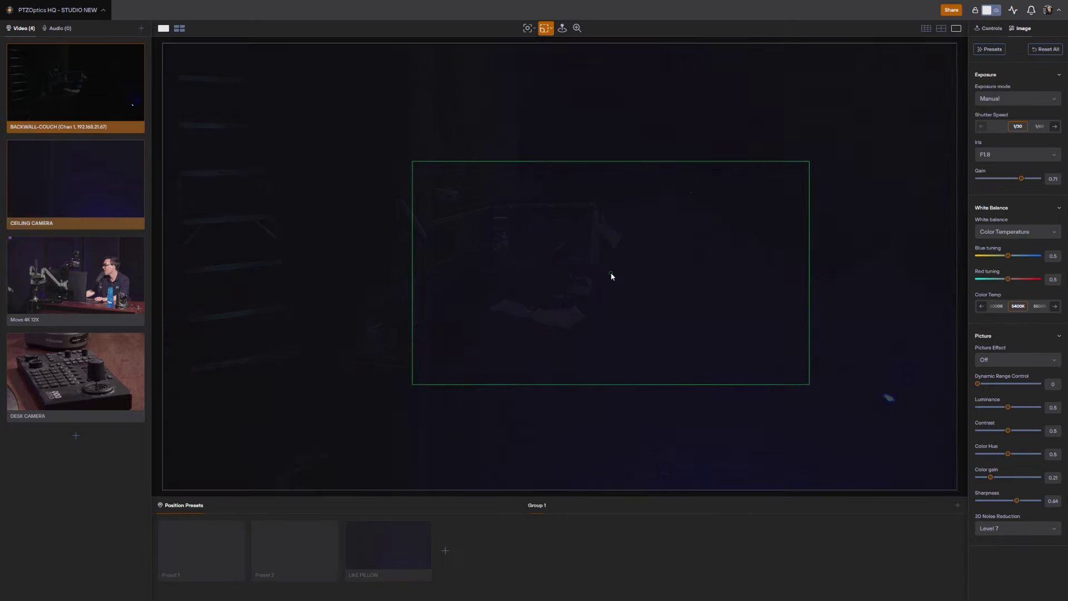
key("3")
key("4")
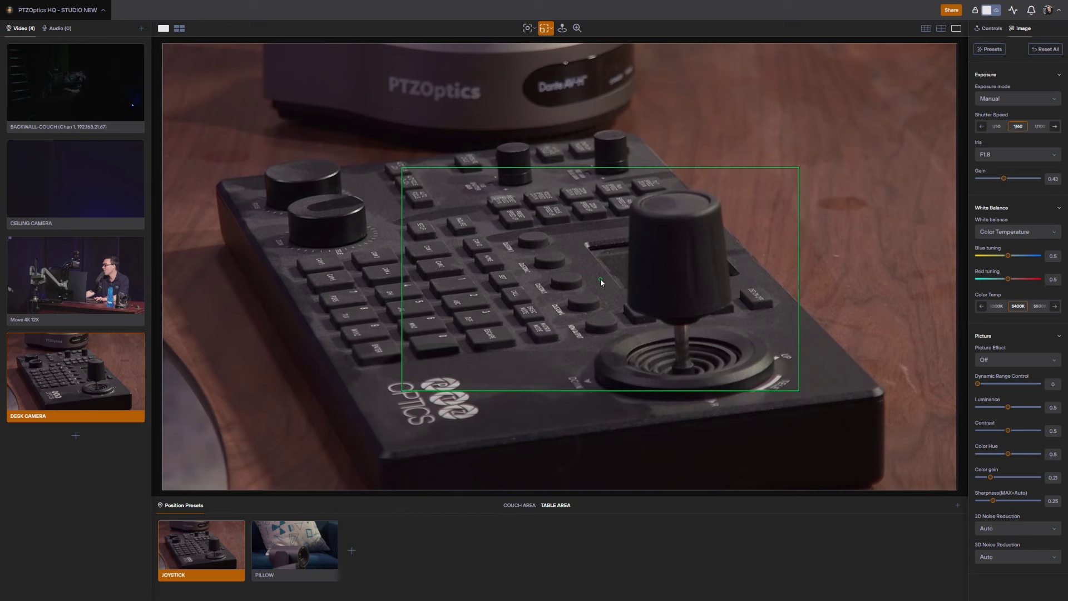
- Recall the PILLOW and JOYSTICK presets with Shift+2 and Shift+1, then return to PILLOW
key("shift+2")
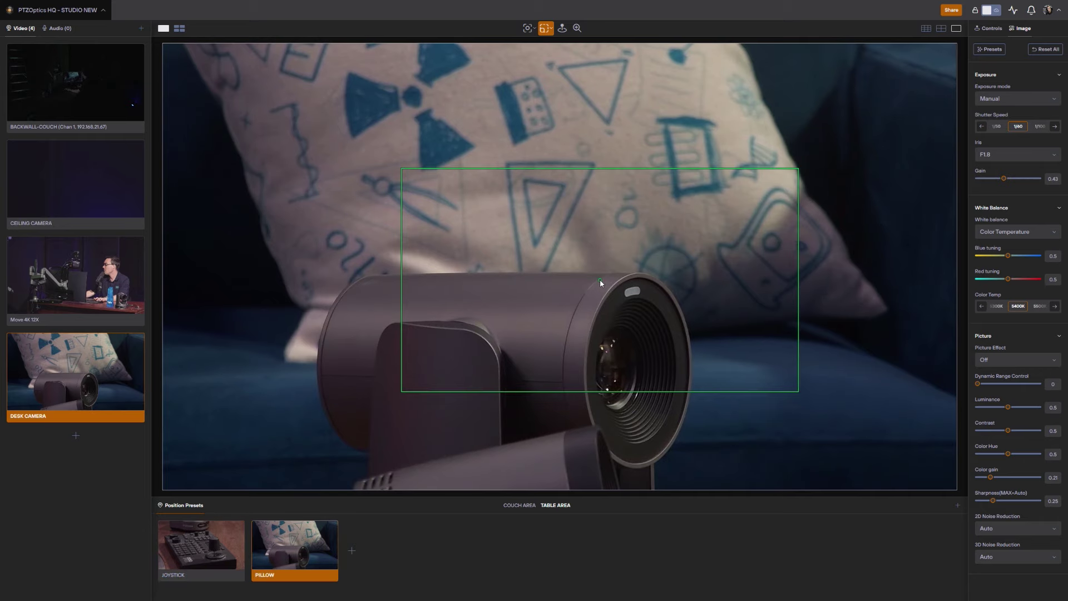
key("shift+1")
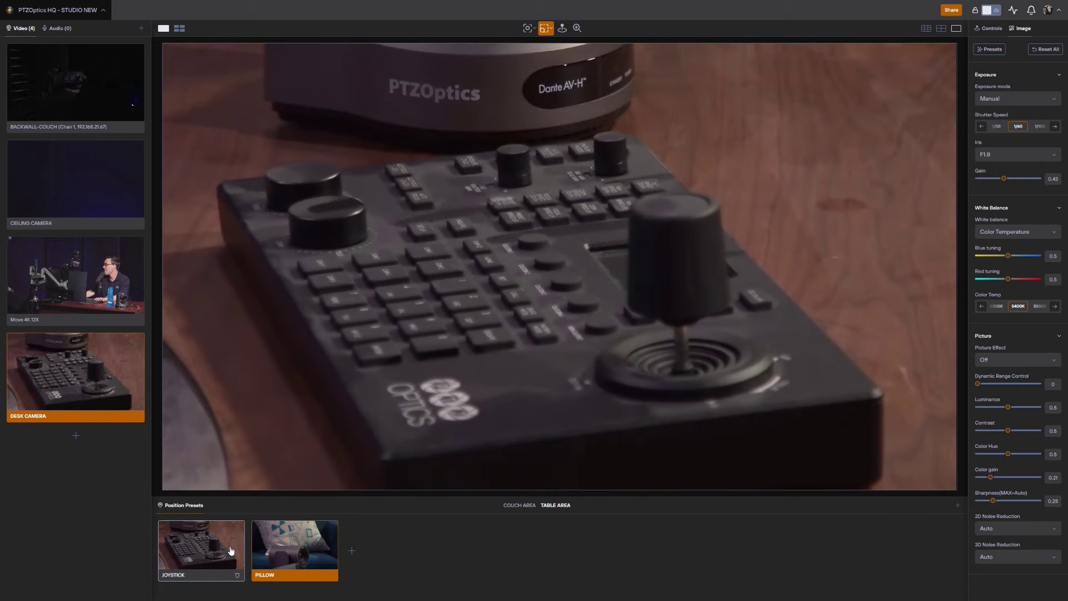
left_click(273, 548)
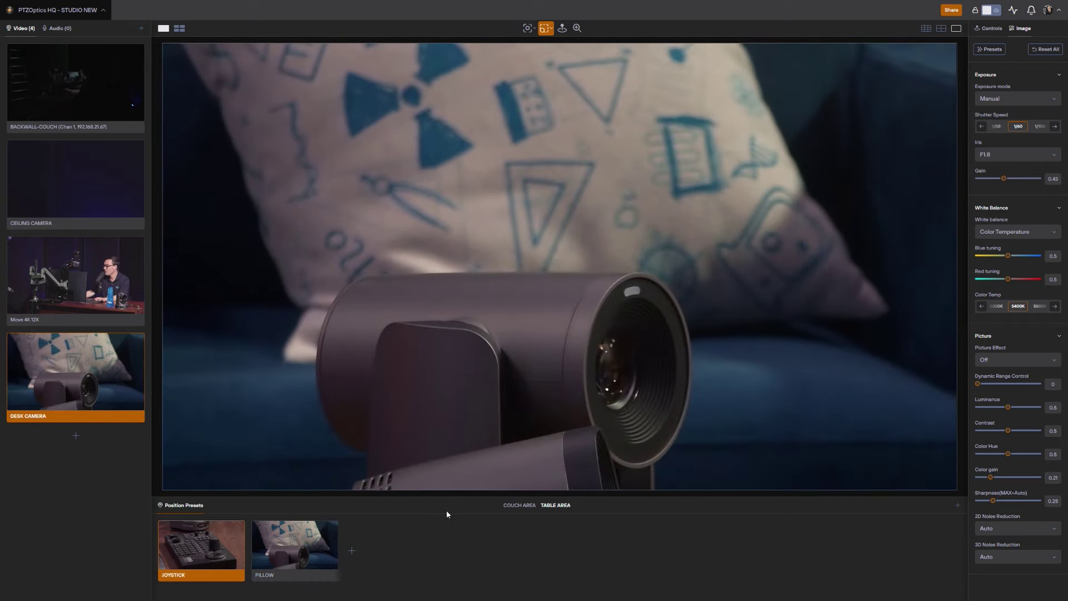
key("g")
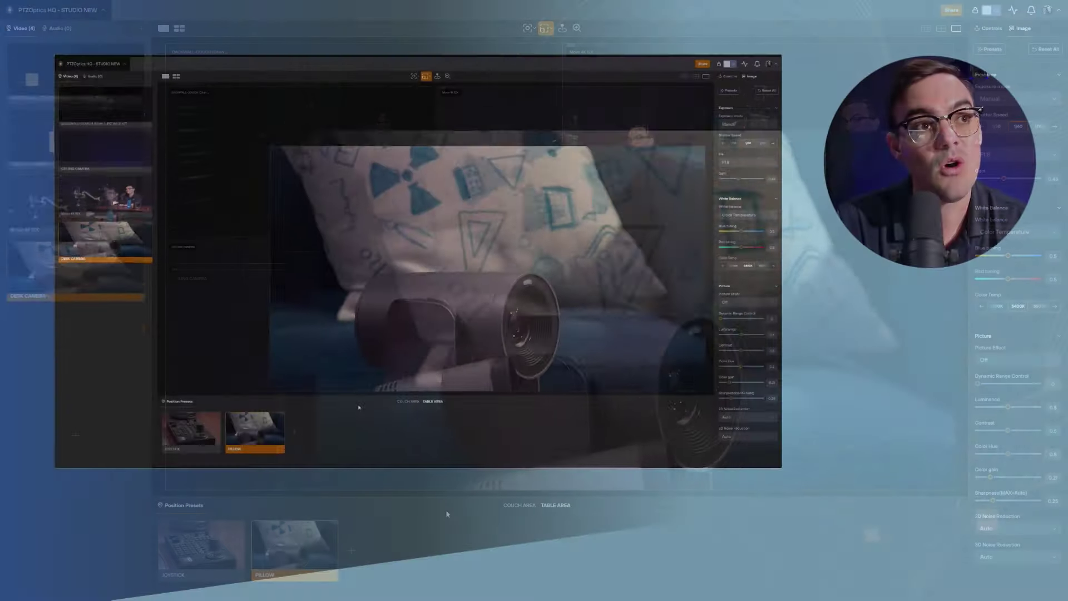